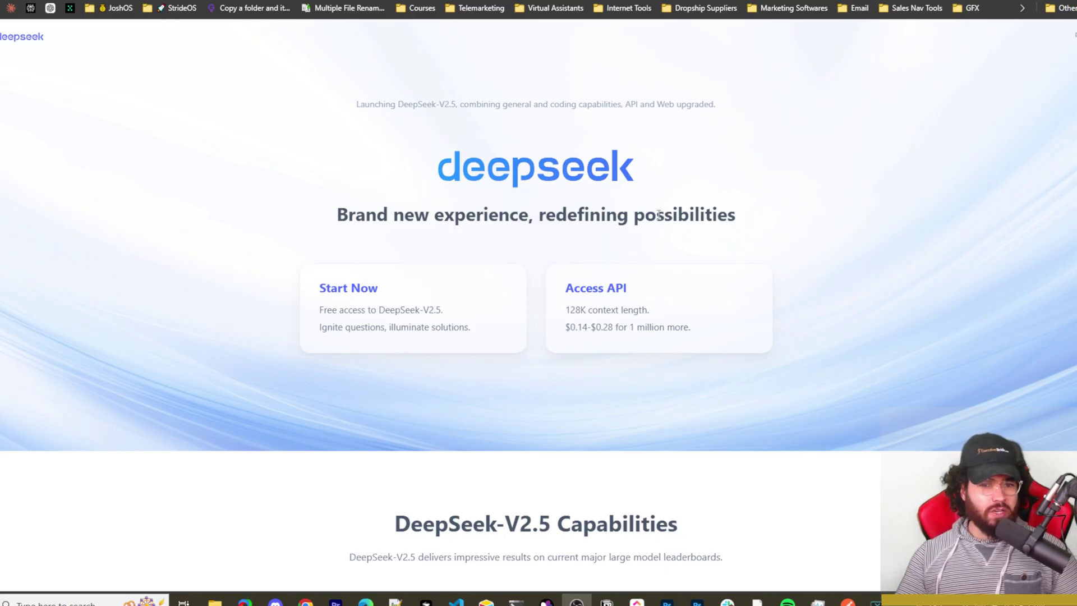
# - Scroll down through the DeepSeek-V2.5 Capabilities benchmark comparison table
pyautogui.scroll(-2, 628, 224)
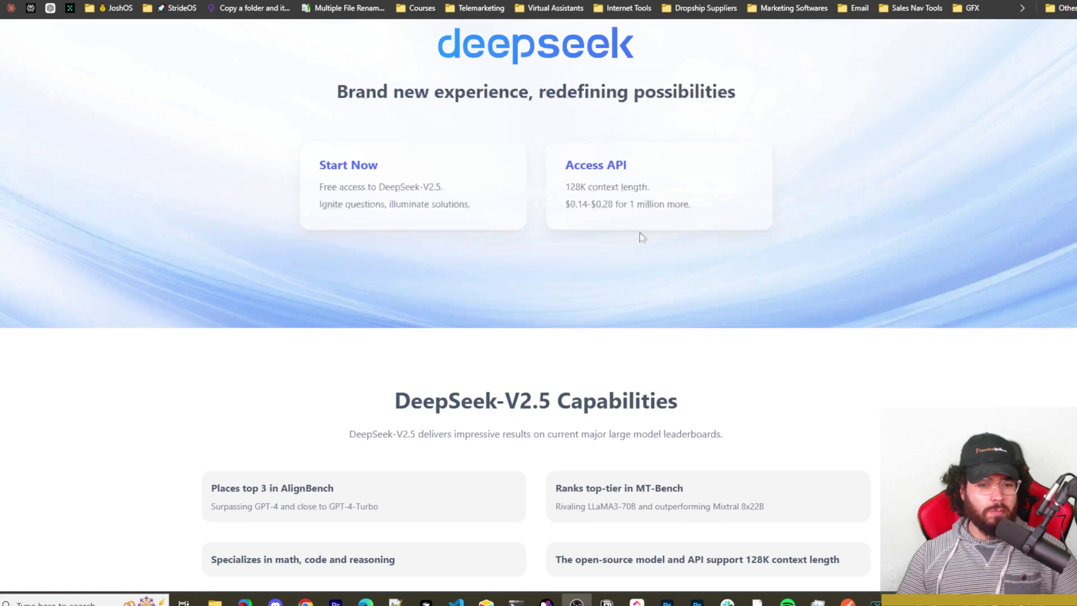
pyautogui.scroll(-5, 439, 127)
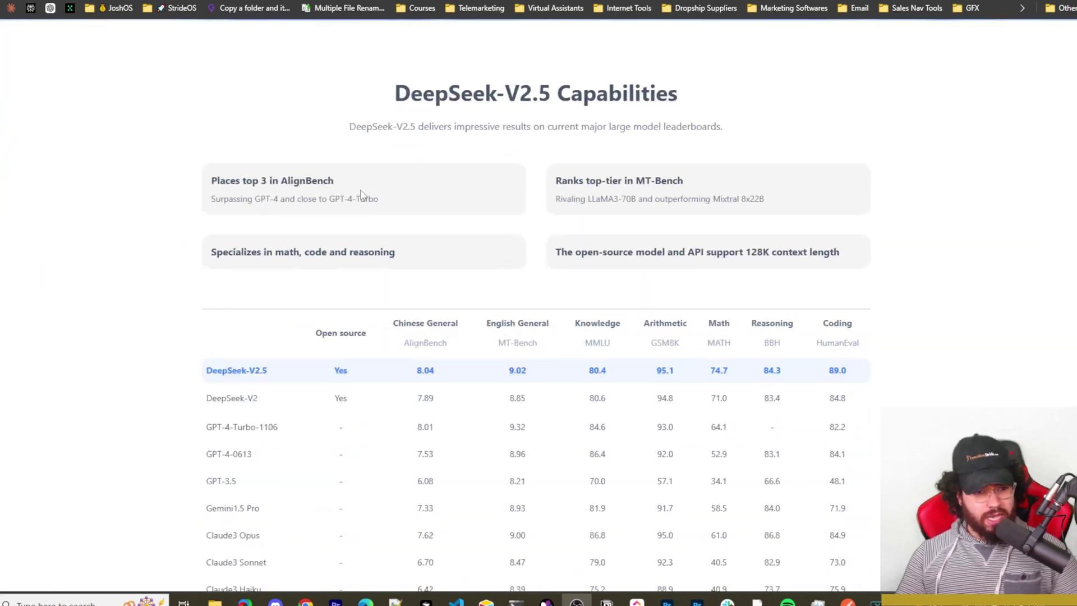
pyautogui.scroll(-2, 361, 194)
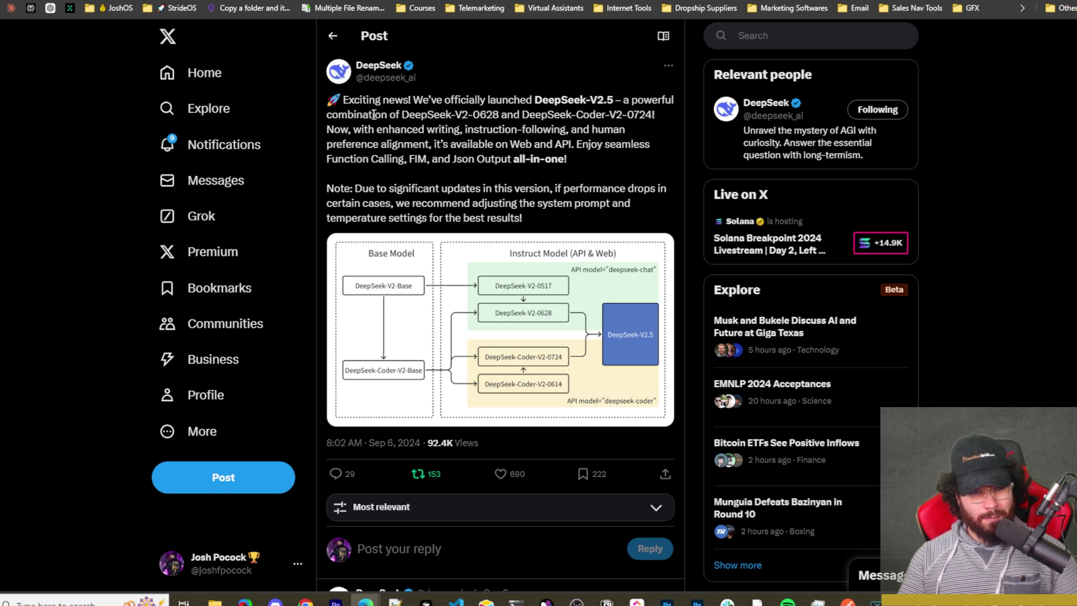
pyautogui.moveTo(438, 118); pyautogui.dragTo(609, 119)
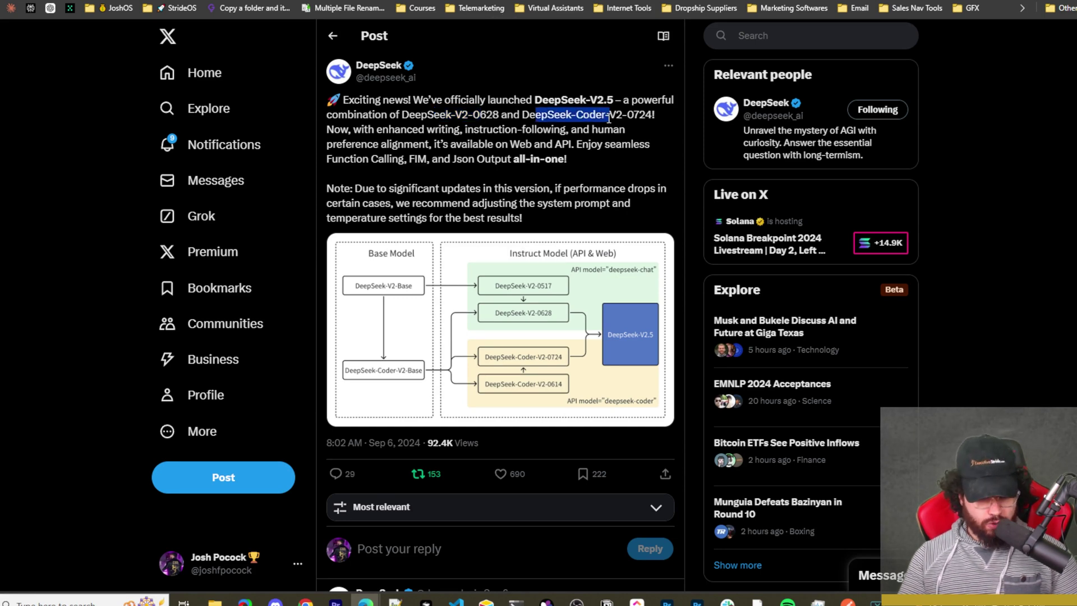
pyautogui.click(347, 126)
pyautogui.moveTo(347, 127); pyautogui.dragTo(584, 130)
pyautogui.moveTo(368, 144); pyautogui.dragTo(553, 144)
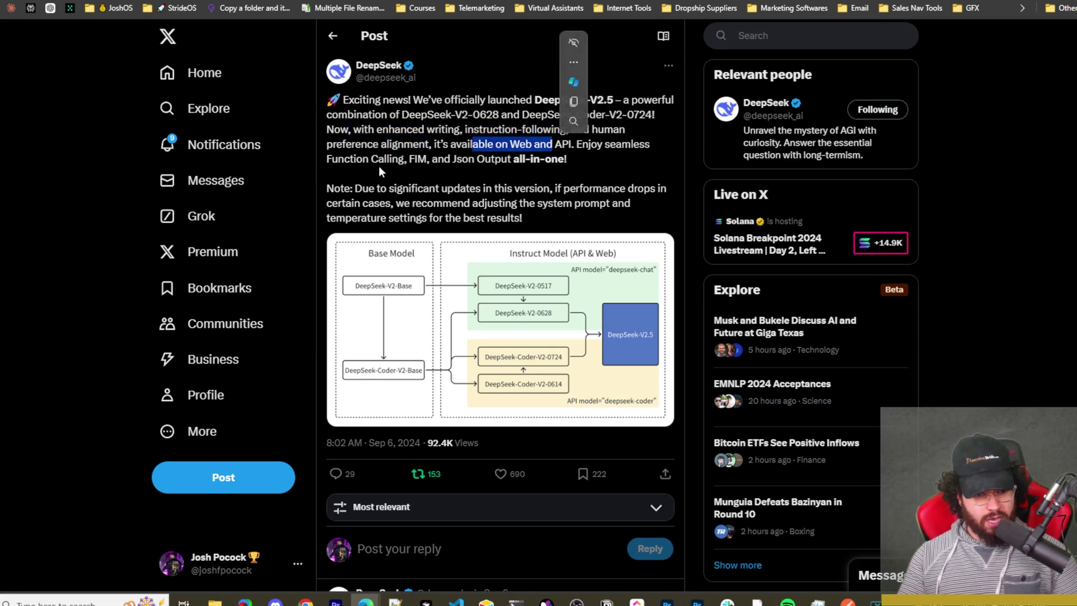
pyautogui.moveTo(350, 159); pyautogui.dragTo(434, 162)
pyautogui.moveTo(432, 161); pyautogui.dragTo(526, 165)
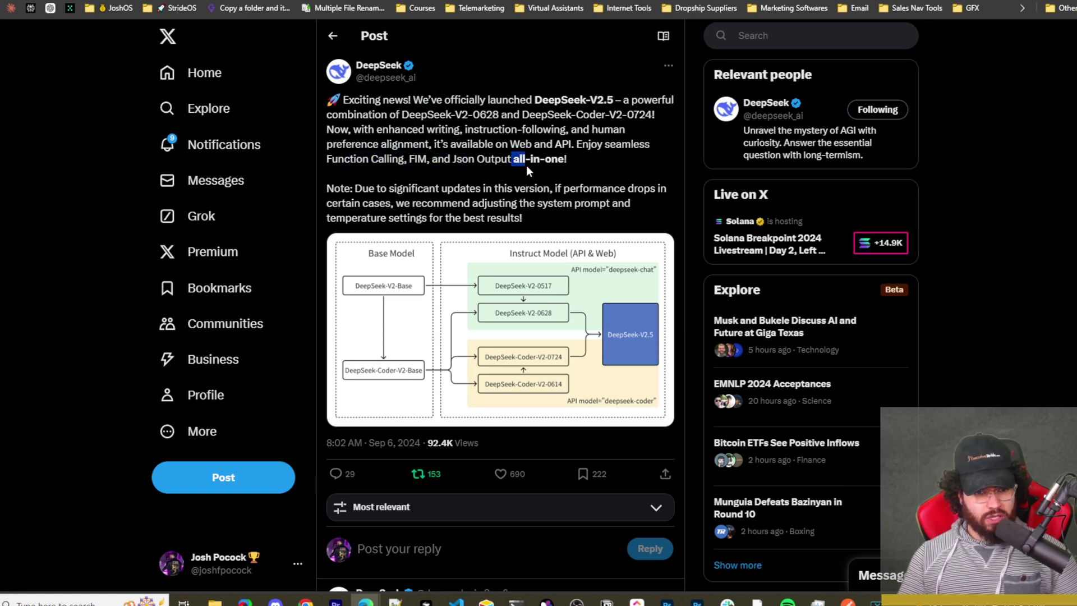
pyautogui.moveTo(333, 189); pyautogui.dragTo(494, 190)
pyautogui.click(588, 205)
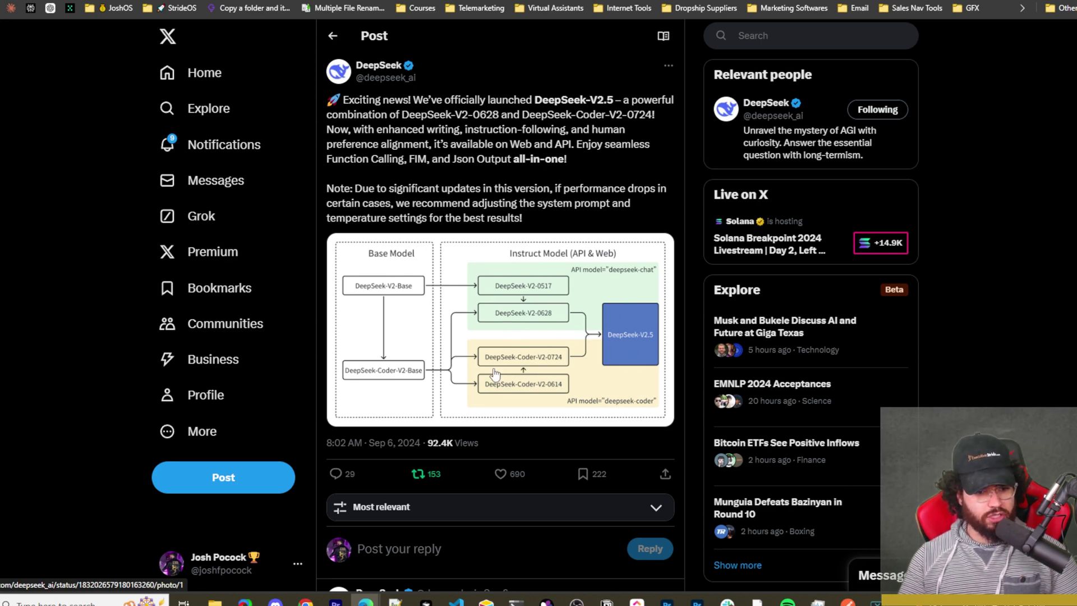
# - Scroll through the thread's benchmark charts and enlarge the win-rate comparison chart
pyautogui.scroll(-1, 661, 345)
pyautogui.scroll(1, 662, 346)
pyautogui.scroll(-7, 664, 349)
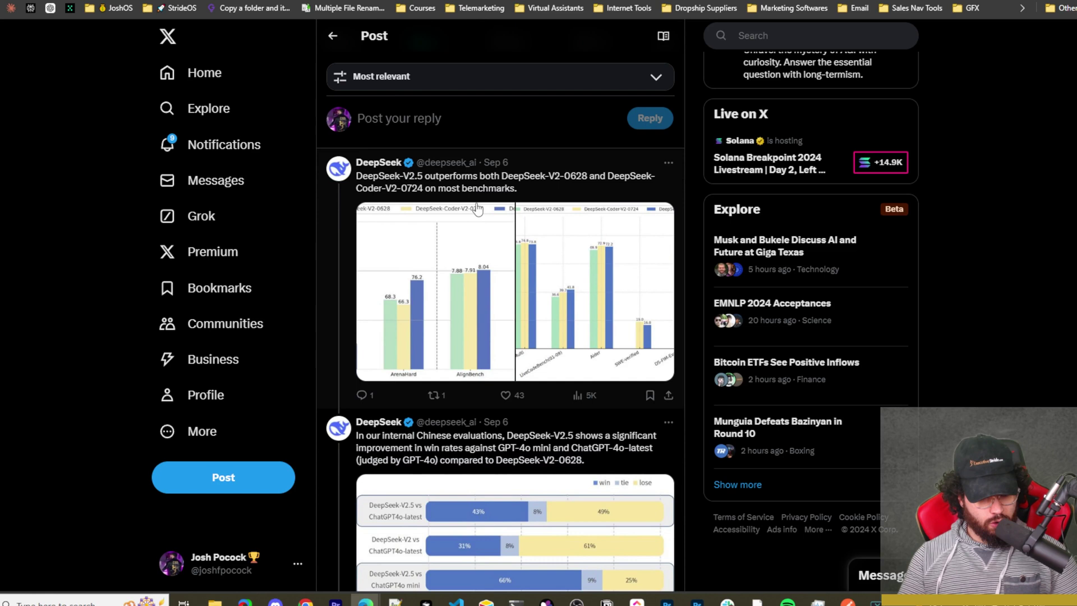
pyautogui.scroll(-4, 441, 357)
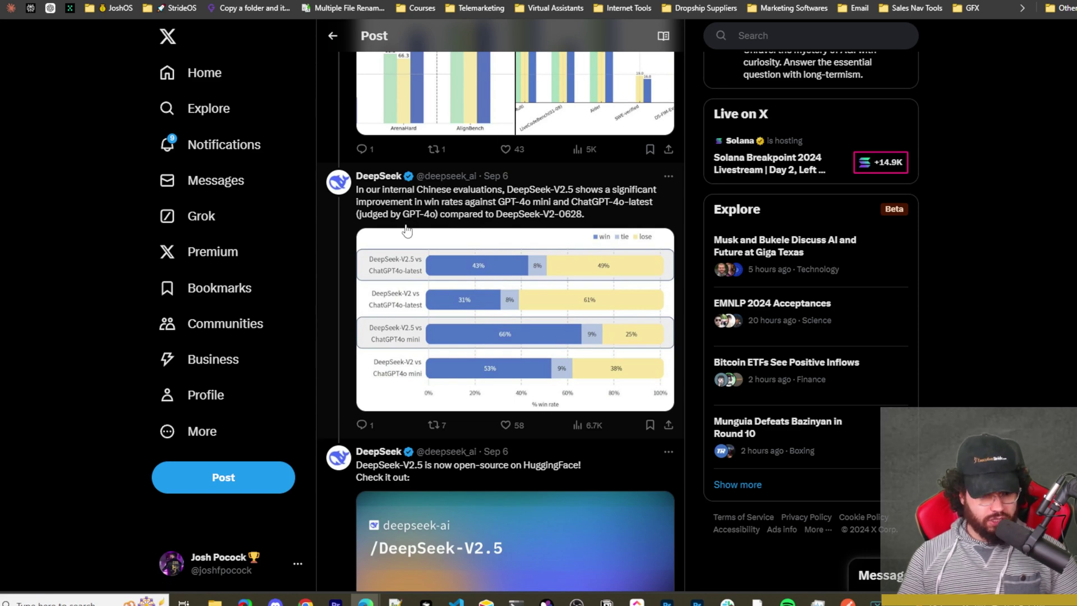
pyautogui.click(561, 232)
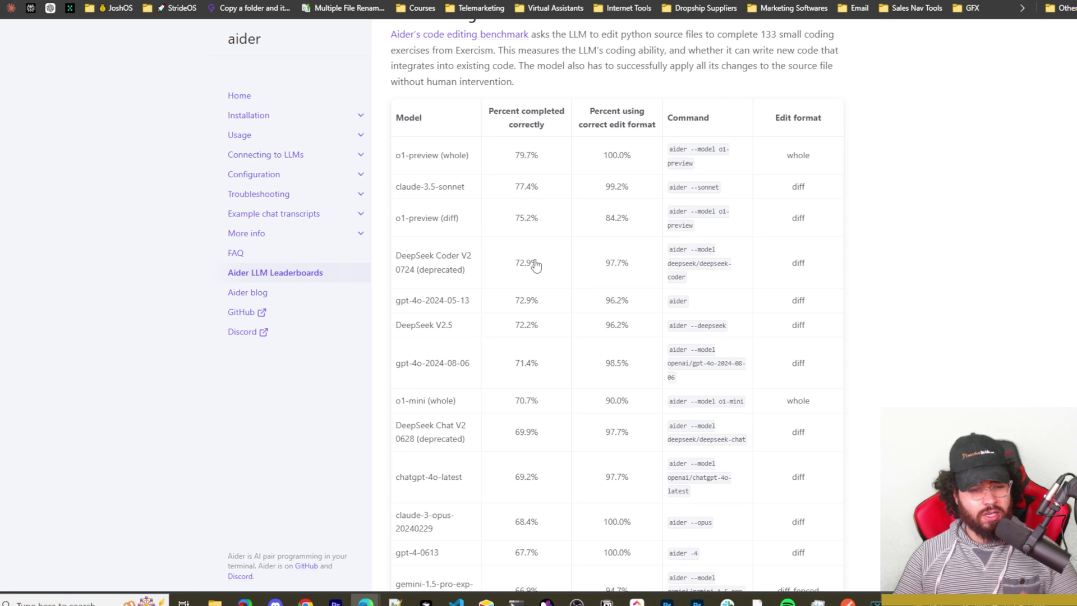
# - Scroll up to the Code editing leaderboard heading, then bring up the X repost on DeepSeek pricing
pyautogui.scroll(1, 491, 170)
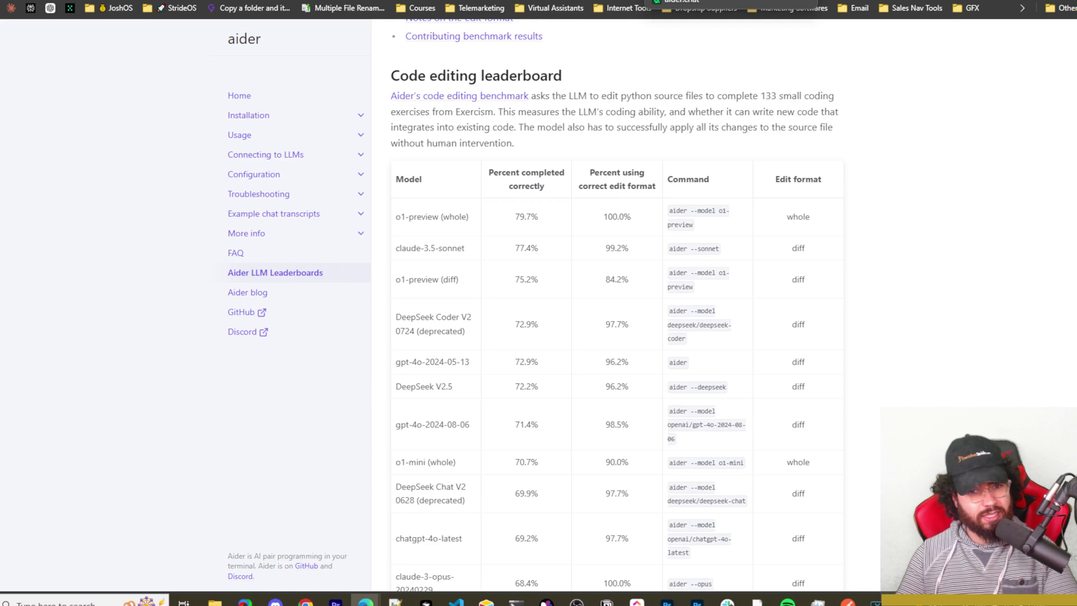
pyautogui.click(682, 1)
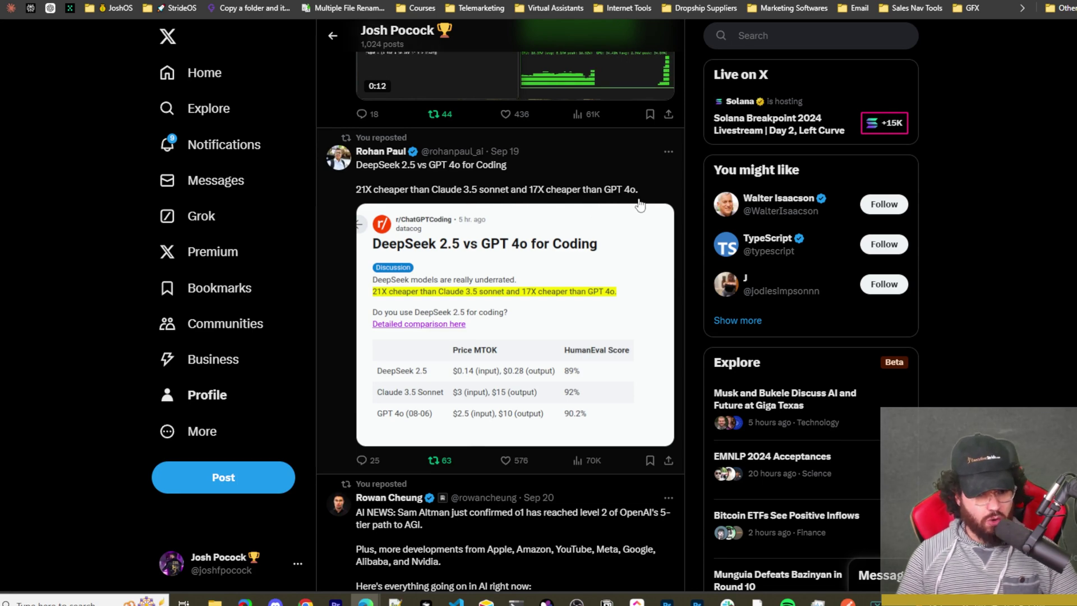
# - Scroll the X timeline briefly around the DeepSeek 2.5 pricing repost
pyautogui.scroll(1, 645, 209)
pyautogui.scroll(-1, 644, 210)
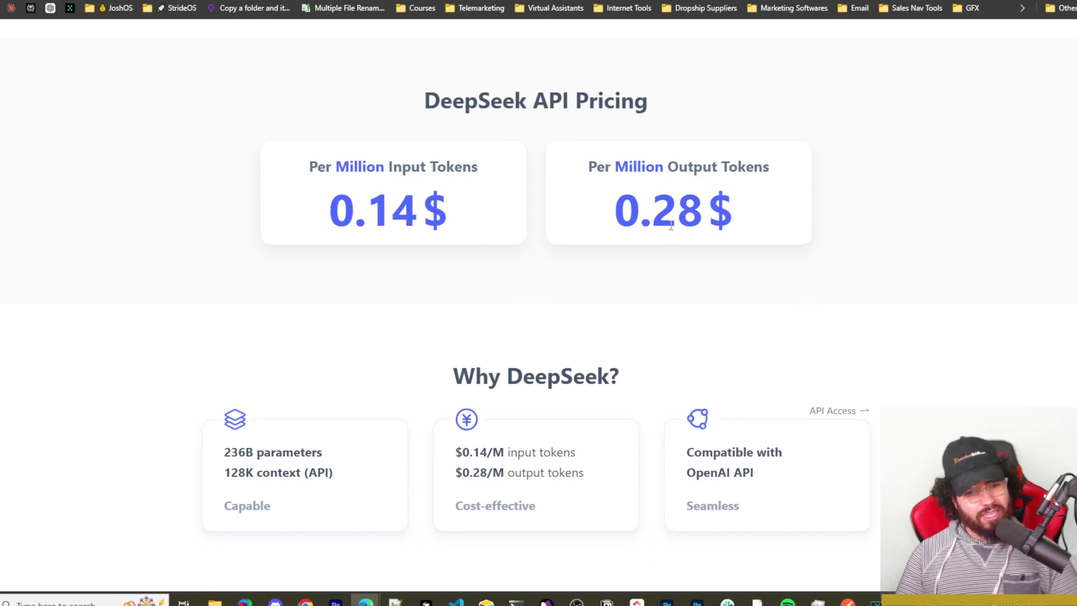
# - Scroll up and down through the DeepSeek website's API Pricing page
pyautogui.scroll(15, 822, 337)
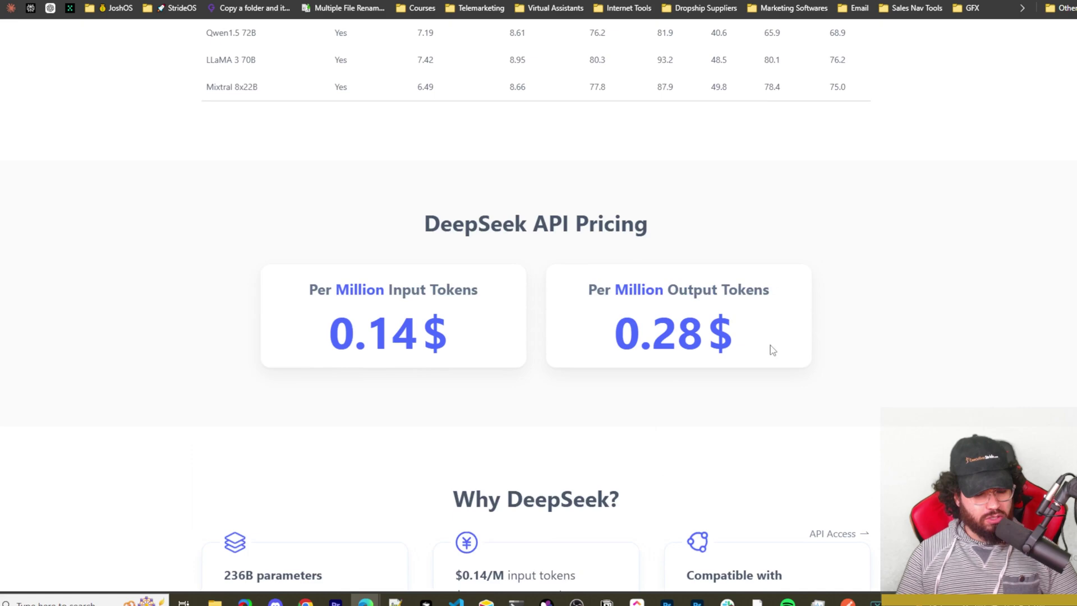
pyautogui.scroll(1, 463, 368)
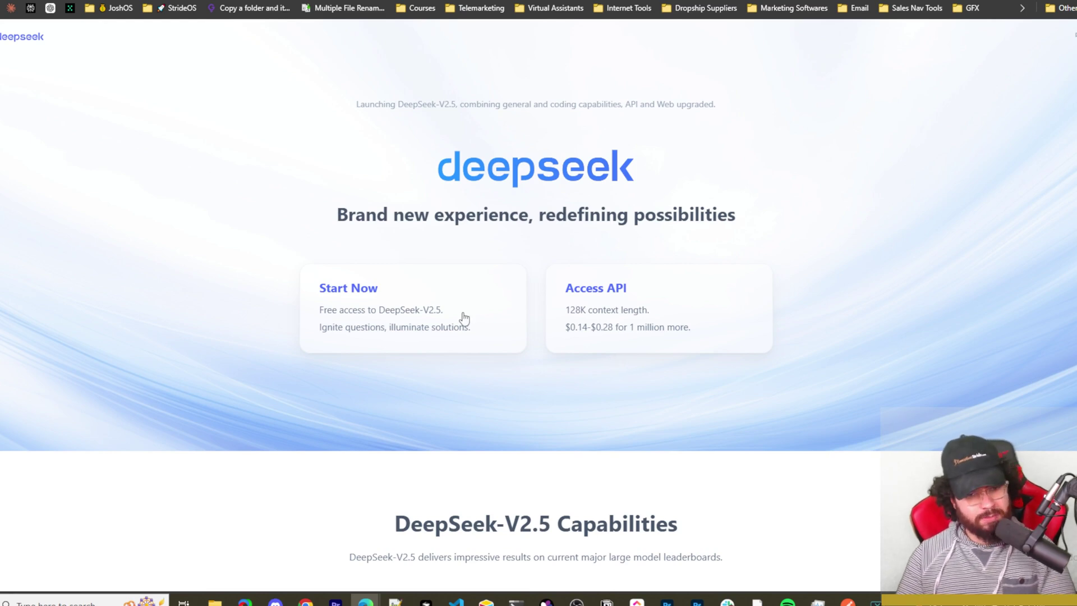
pyautogui.scroll(-15, 645, 393)
pyautogui.scroll(2, 729, 283)
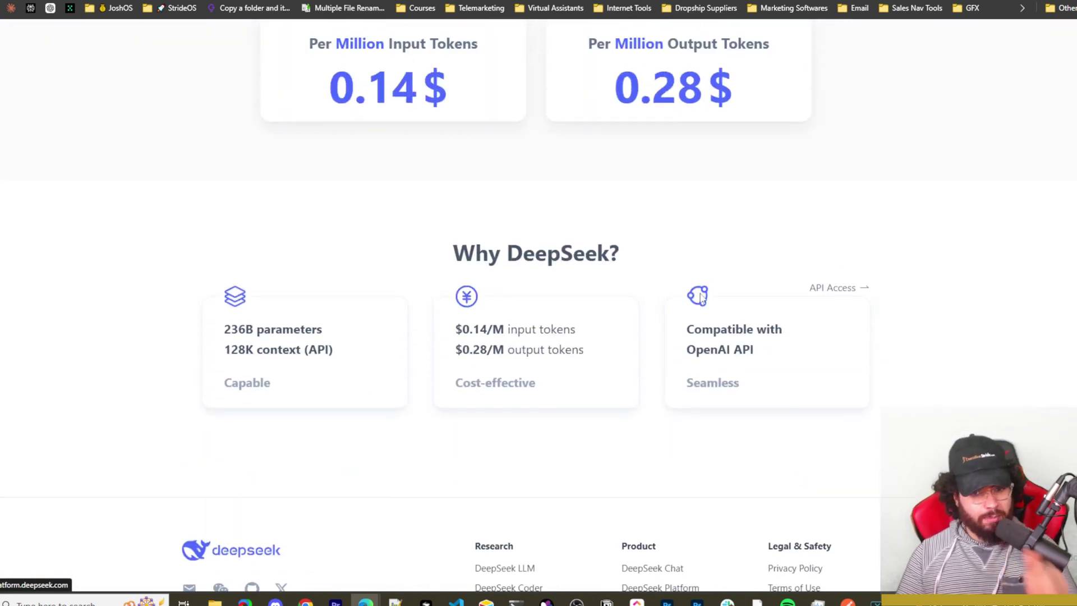
pyautogui.scroll(15, 724, 362)
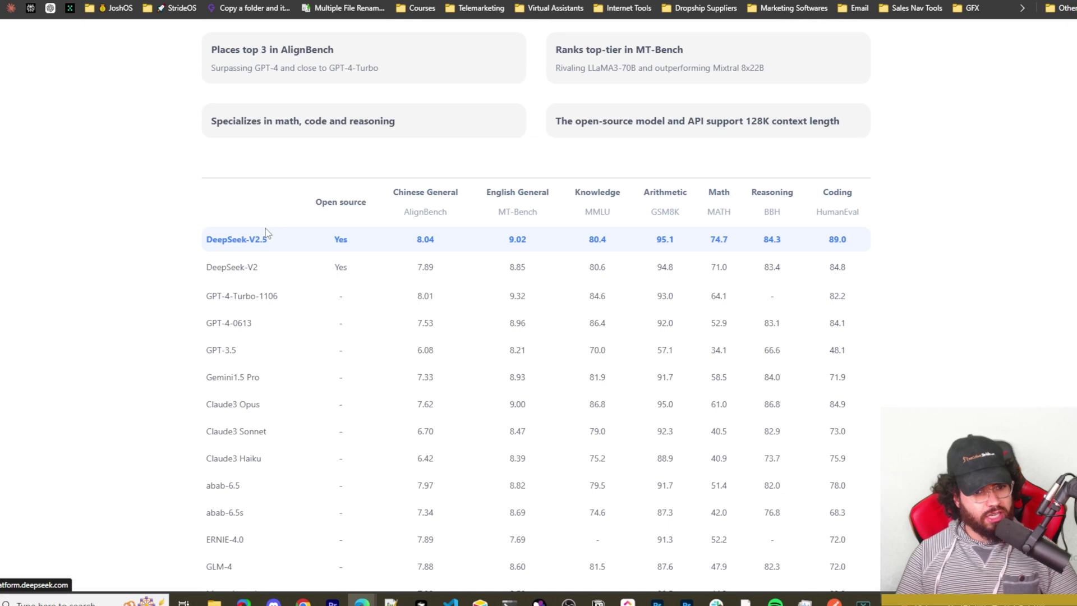
pyautogui.scroll(-2, 433, 243)
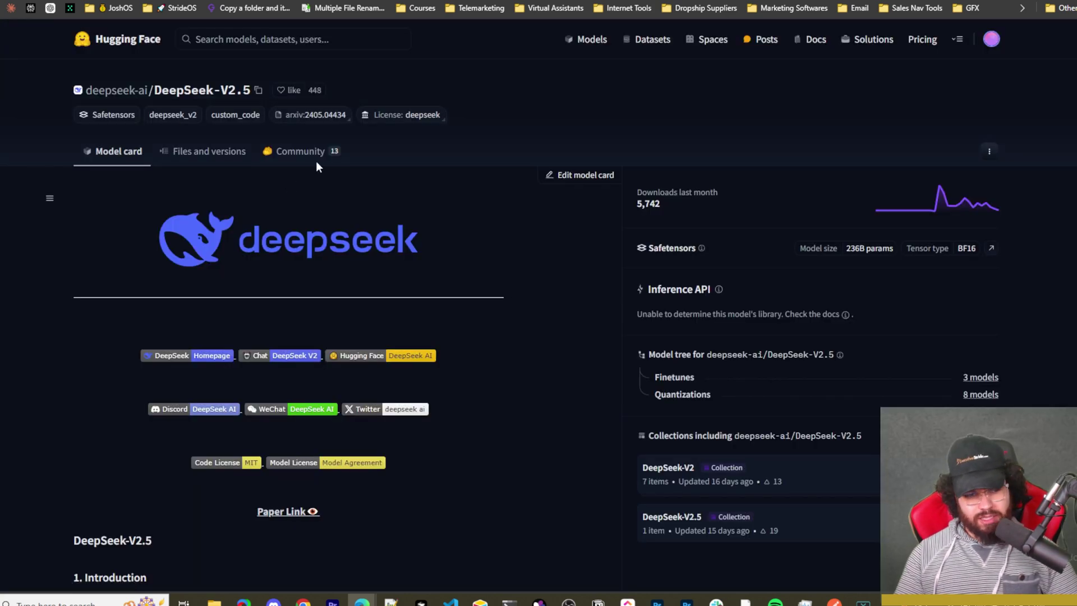
pyautogui.scroll(-1, 391, 217)
pyautogui.scroll(1, 268, 187)
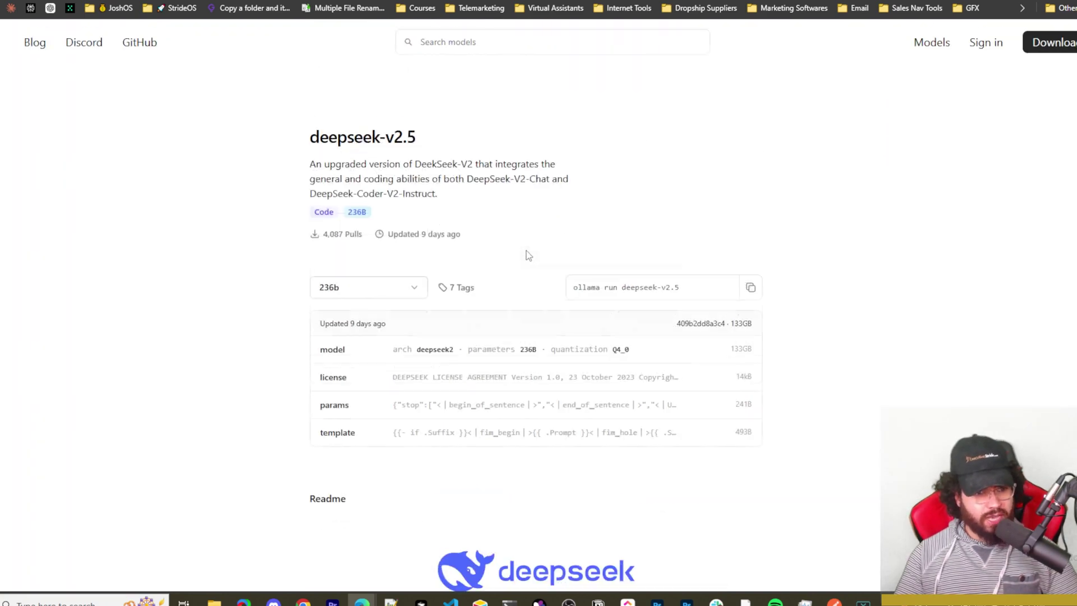
# - Scroll through the Ollama deepseek-v2.5 model page with its 236b version and run command
pyautogui.scroll(-2, 631, 212)
pyautogui.scroll(2, 510, 231)
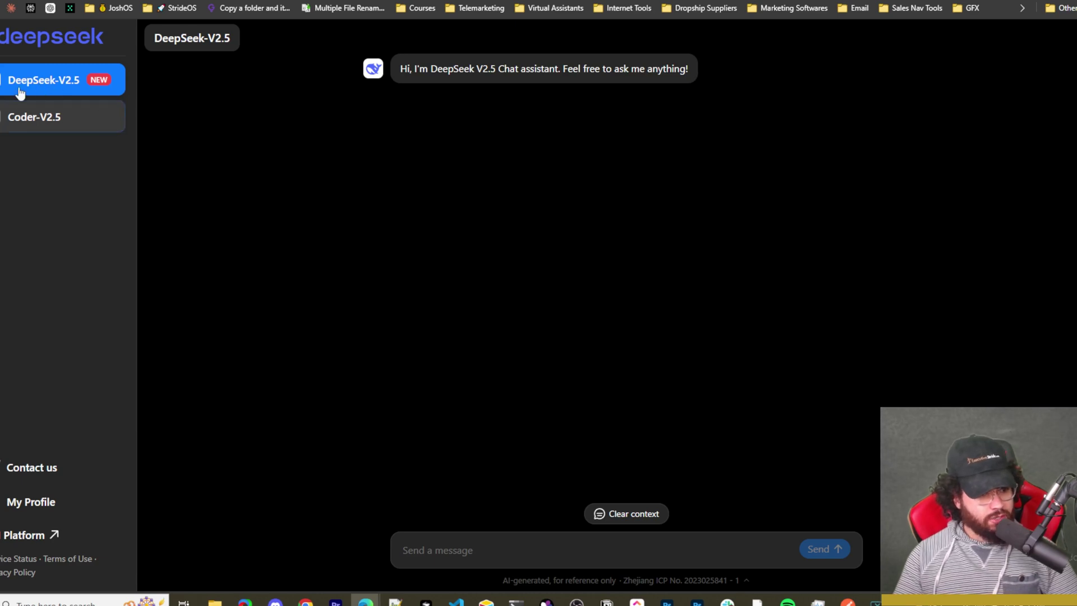
# - Switch the DeepSeek chat to the Coder-V2.5 model
pyautogui.click(62, 134)
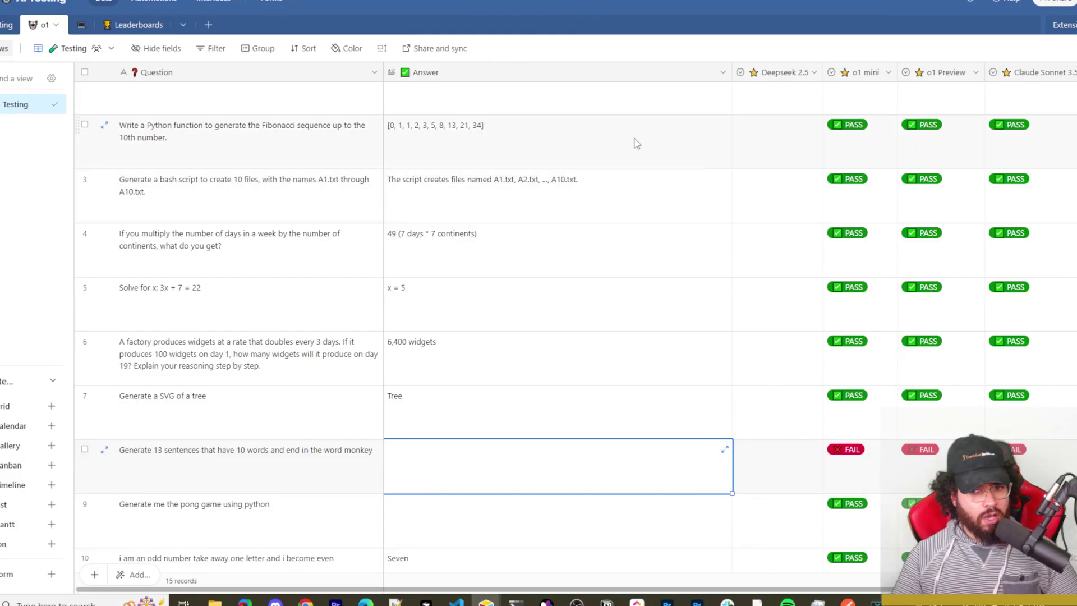
pyautogui.scroll(1, 505, 248)
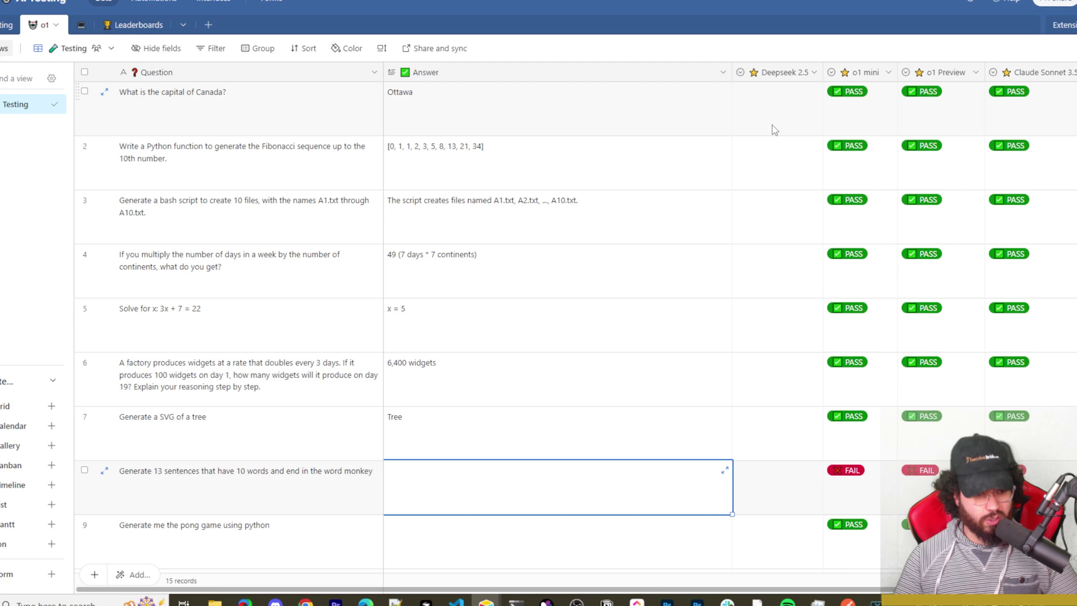
# - Pick the Ottawa answer in row 1 of the test grid after checking it in the chat
pyautogui.click(493, 110)
pyautogui.hotkey('alt', 'Tab')
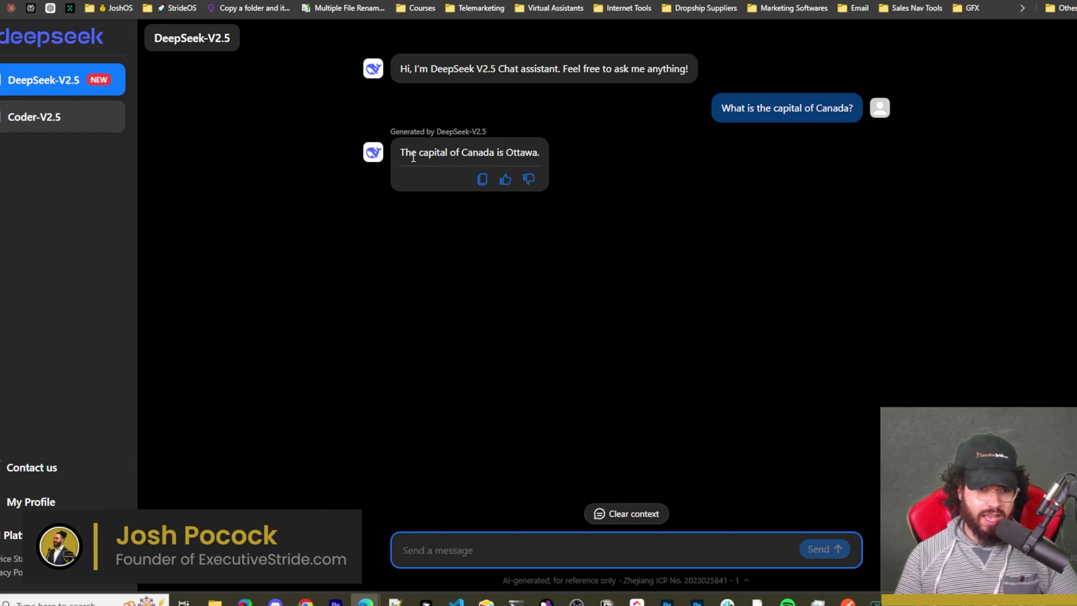
pyautogui.moveTo(412, 158); pyautogui.dragTo(539, 155)
pyautogui.click(622, 178)
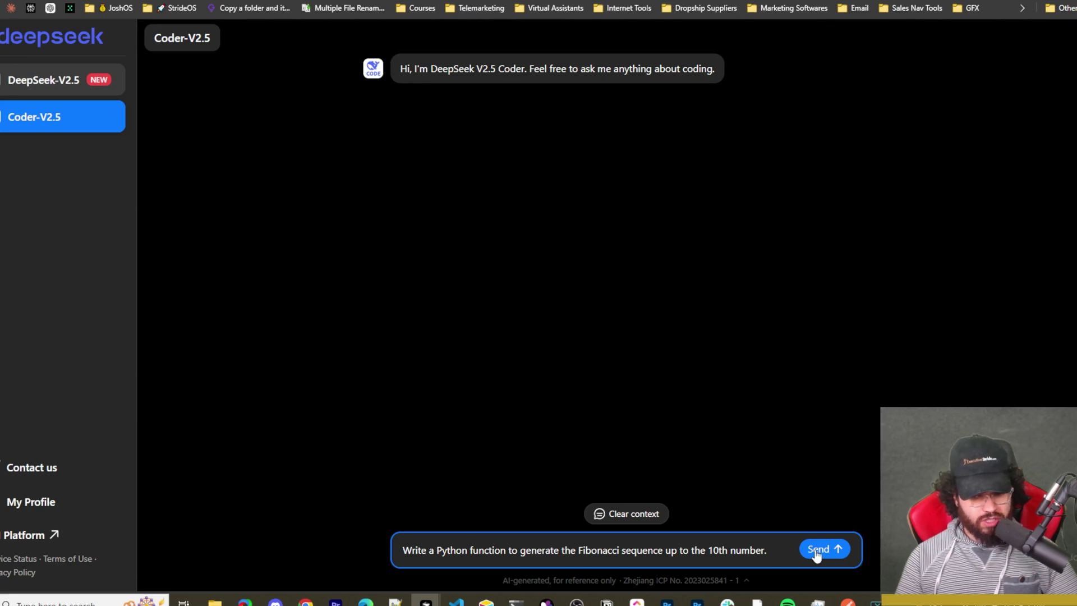
# - Submit the Fibonacci function prompt and scroll through Coder-V2.5's reply
pyautogui.click(834, 549)
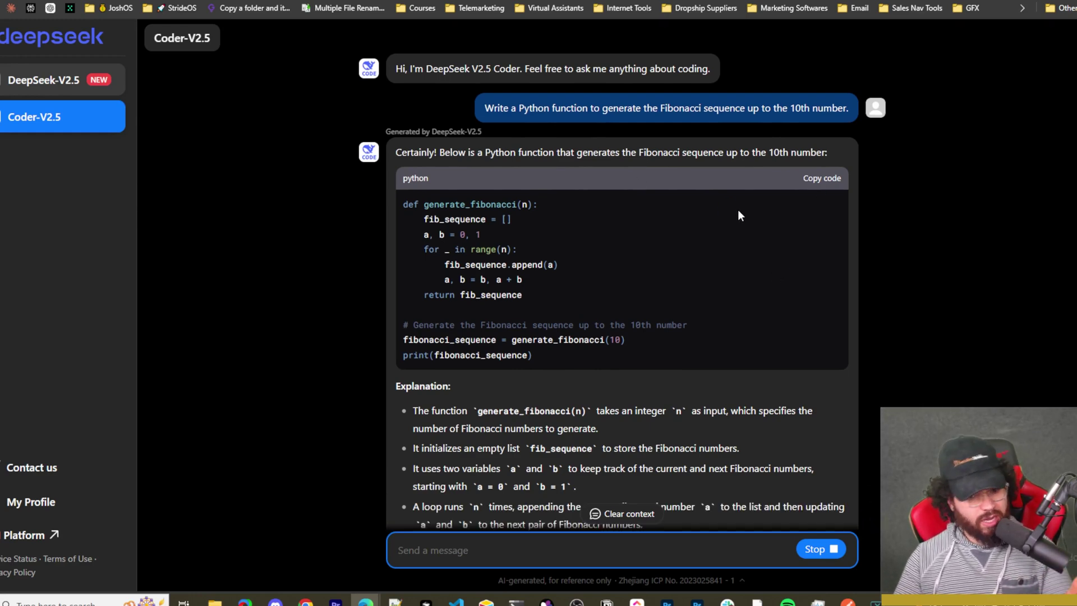
pyautogui.scroll(-3, 617, 363)
pyautogui.scroll(3, 617, 364)
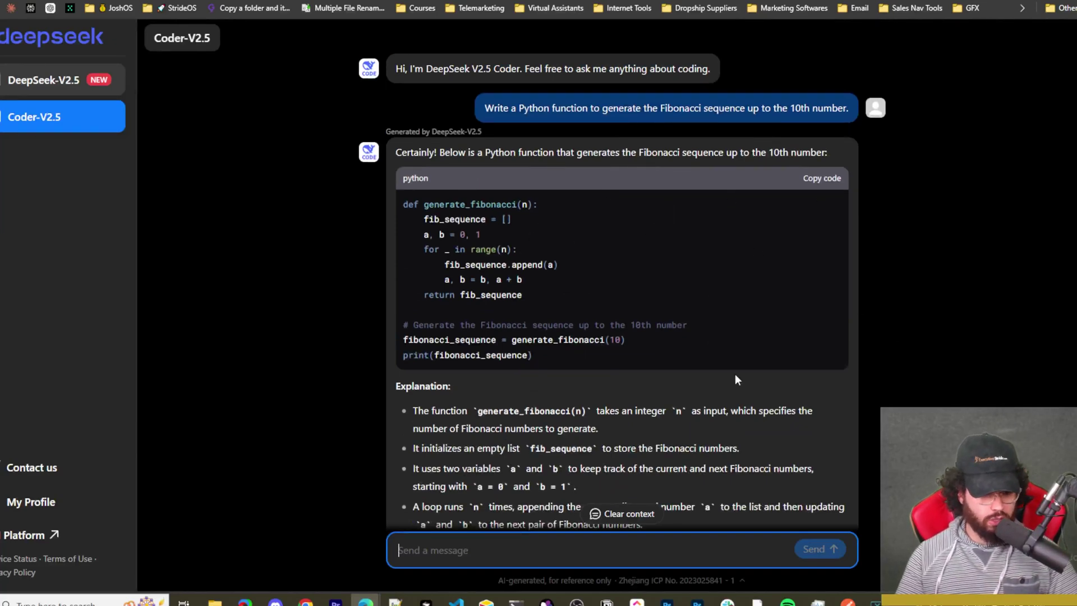
pyautogui.scroll(-3, 643, 413)
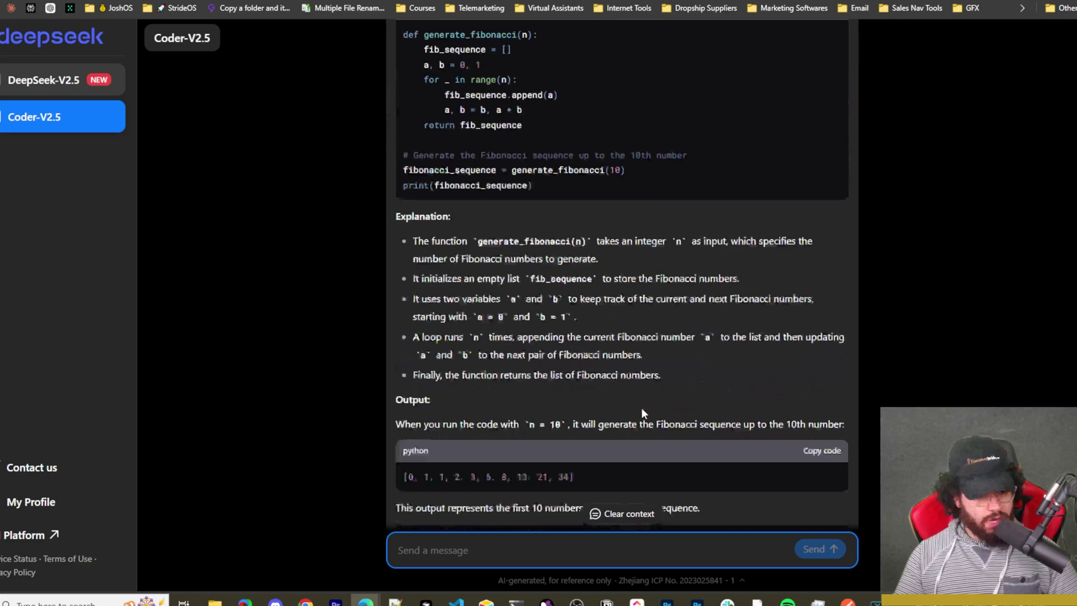
pyautogui.scroll(2, 570, 365)
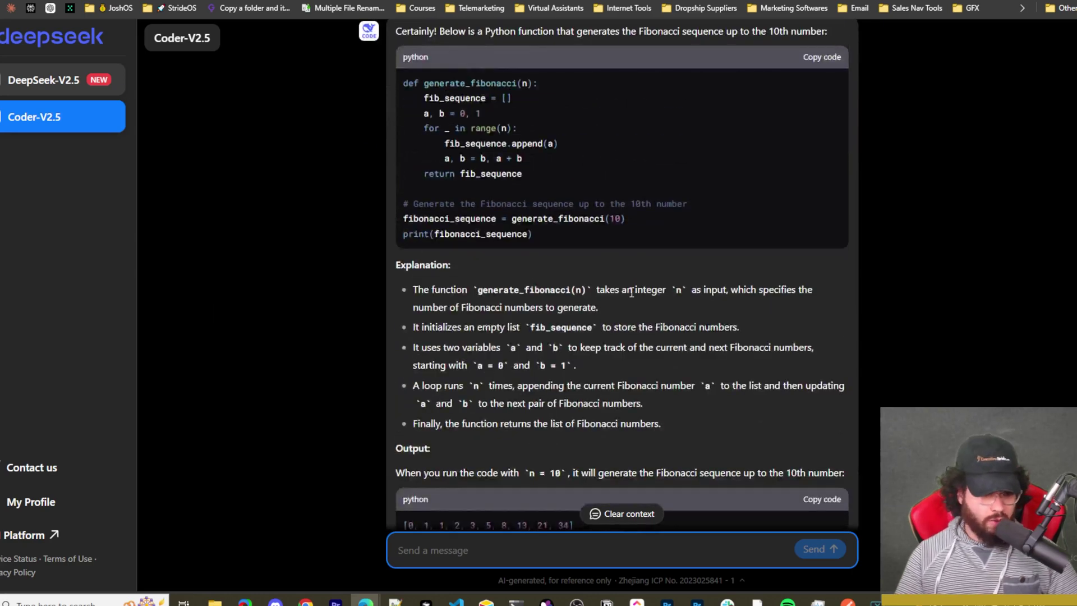
pyautogui.scroll(2, 517, 278)
pyautogui.scroll(-2, 518, 278)
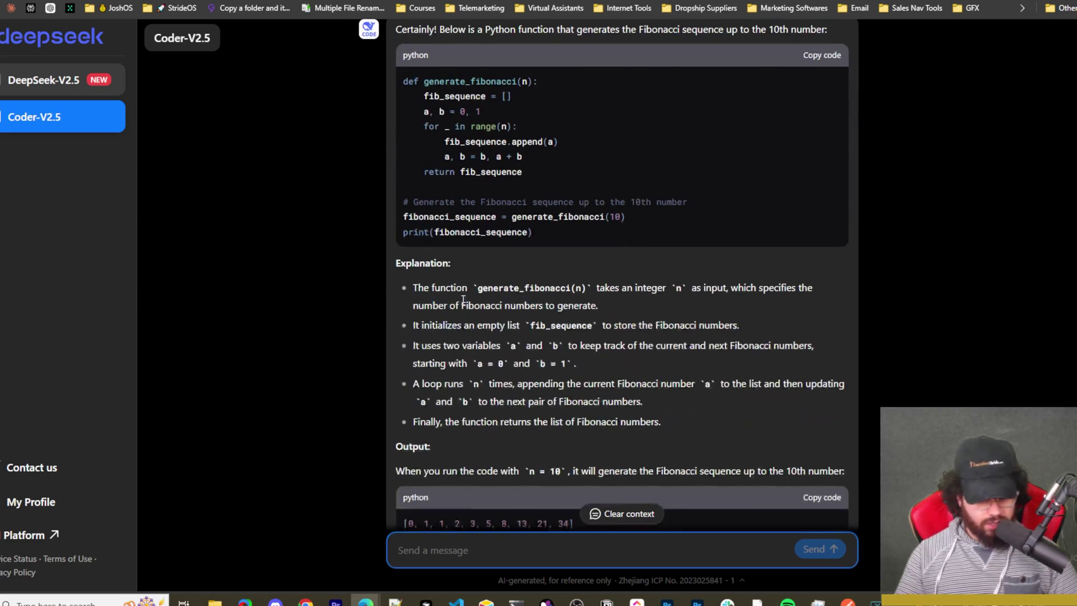
# - Copy the generated Python Fibonacci function code from the reply
pyautogui.moveTo(412, 287); pyautogui.dragTo(500, 406)
pyautogui.scroll(-1, 340, 405)
pyautogui.moveTo(340, 408); pyautogui.dragTo(652, 441)
pyautogui.scroll(3, 651, 441)
pyautogui.click(831, 178)
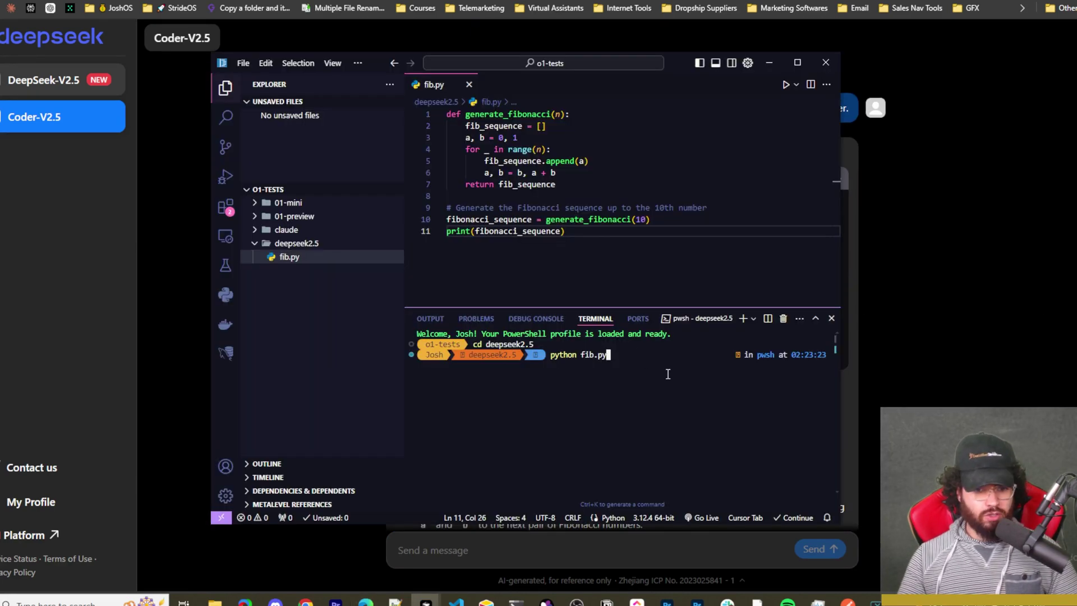
# - Run fib.py, compare files.sh with Claude's create_files.sh, and mark Deepseek 2.5 PASS on the bash-script question
pyautogui.press('Return')
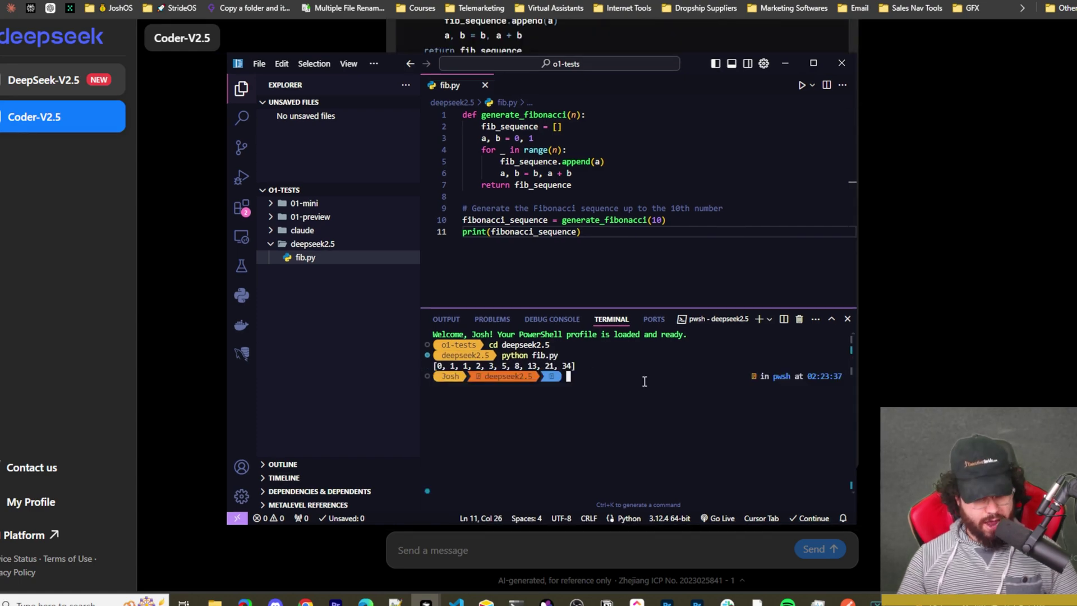
pyautogui.click(321, 228)
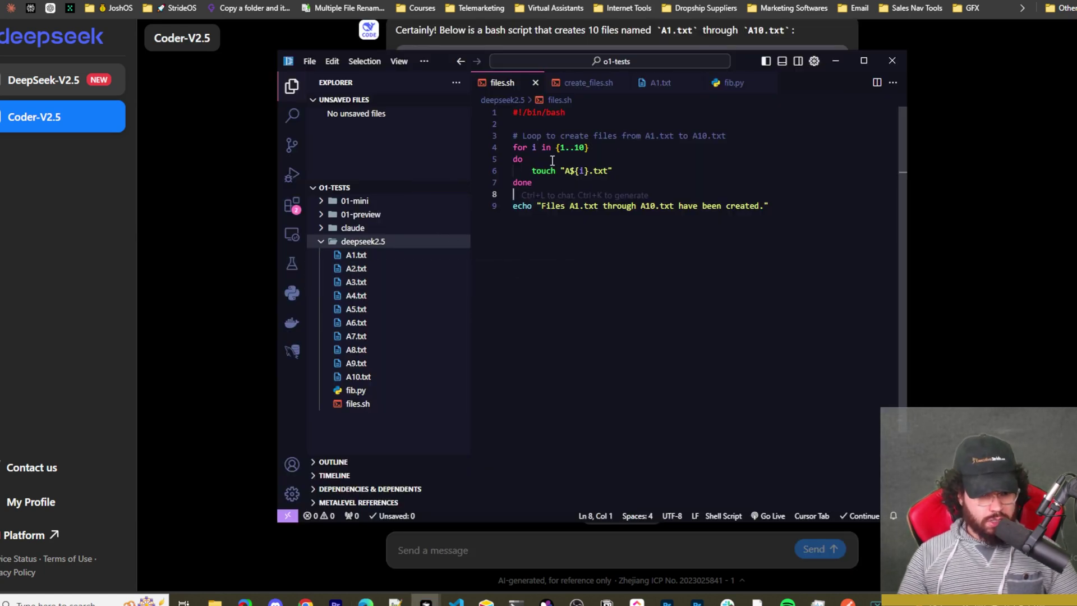
pyautogui.click(586, 83)
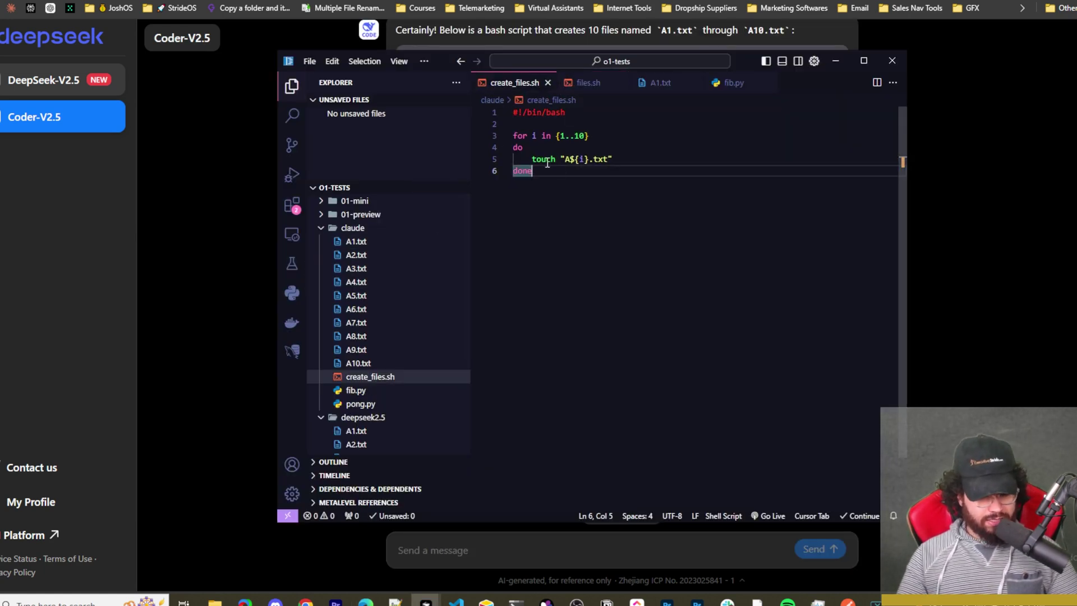
pyautogui.hotkey('ctrl', 'Tab')
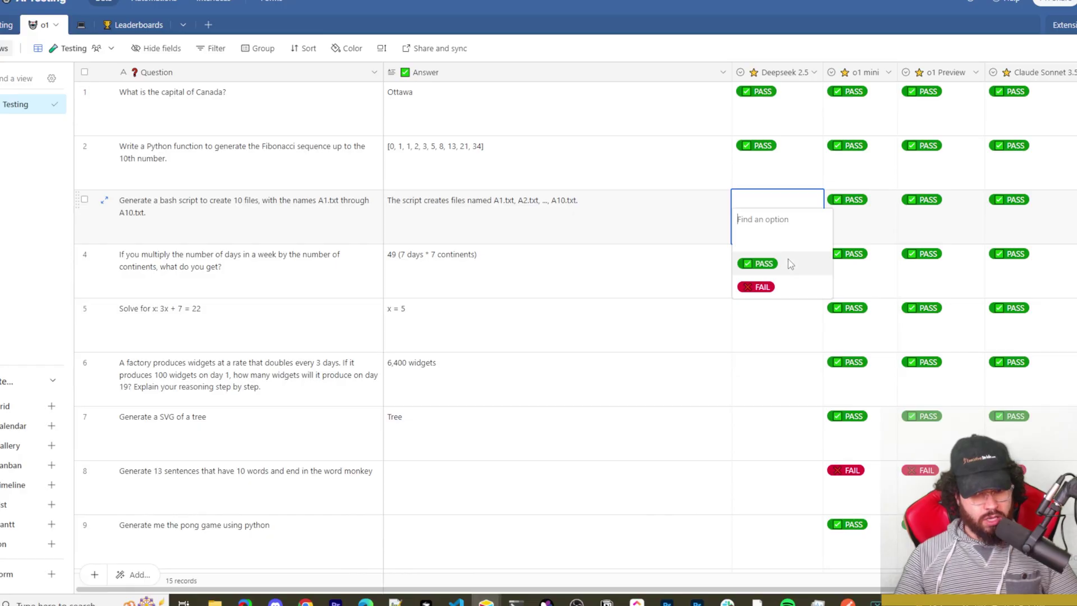
pyautogui.click(788, 259)
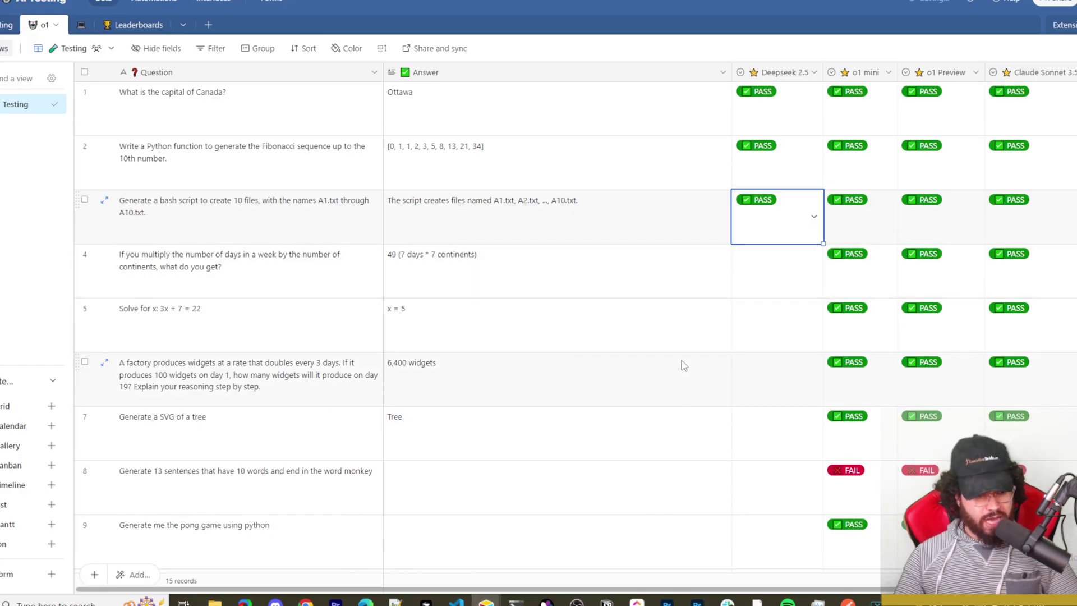
# - Select and copy the days-times-continents question text from the test grid
pyautogui.click(263, 278)
pyautogui.click(262, 278)
pyautogui.hotkey('ctrl', 'a')
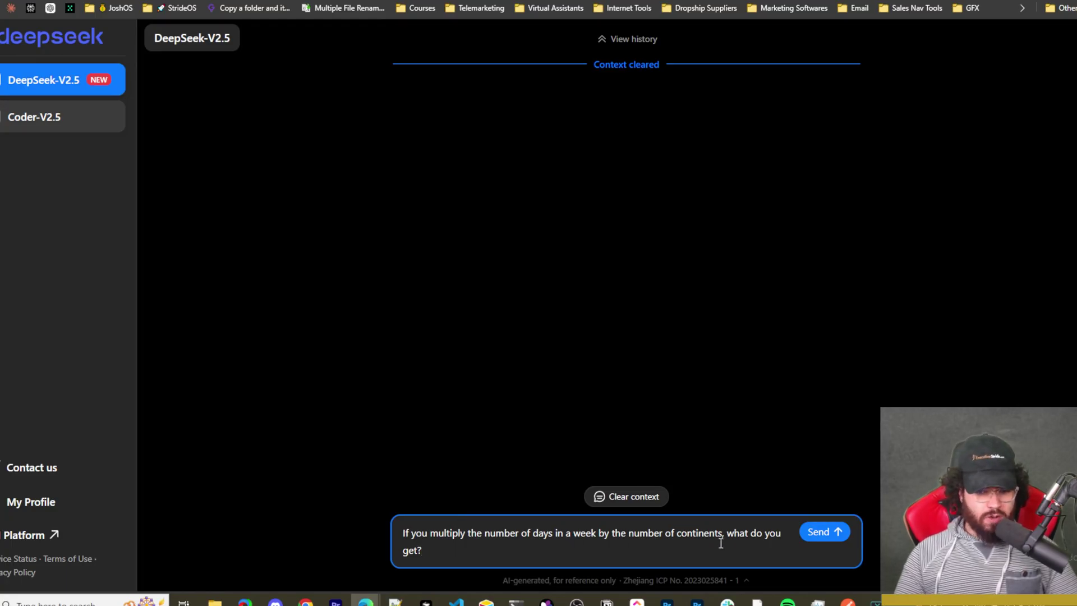
# - Send the continents, 3x + 7 = 22 and doubling-widgets questions to DeepSeek-V2.5
pyautogui.click(825, 532)
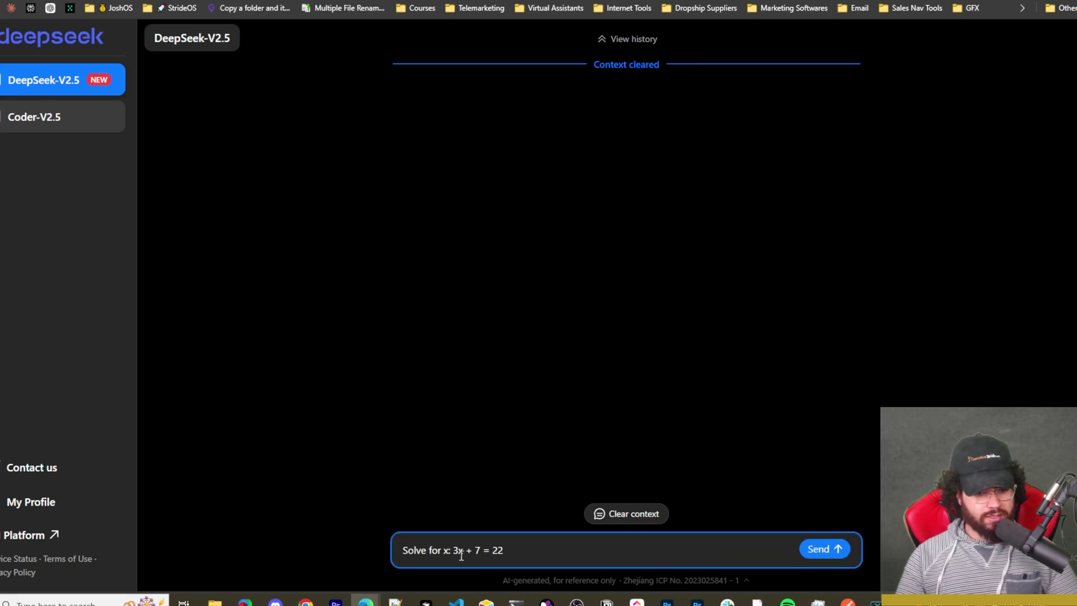
pyautogui.click(845, 551)
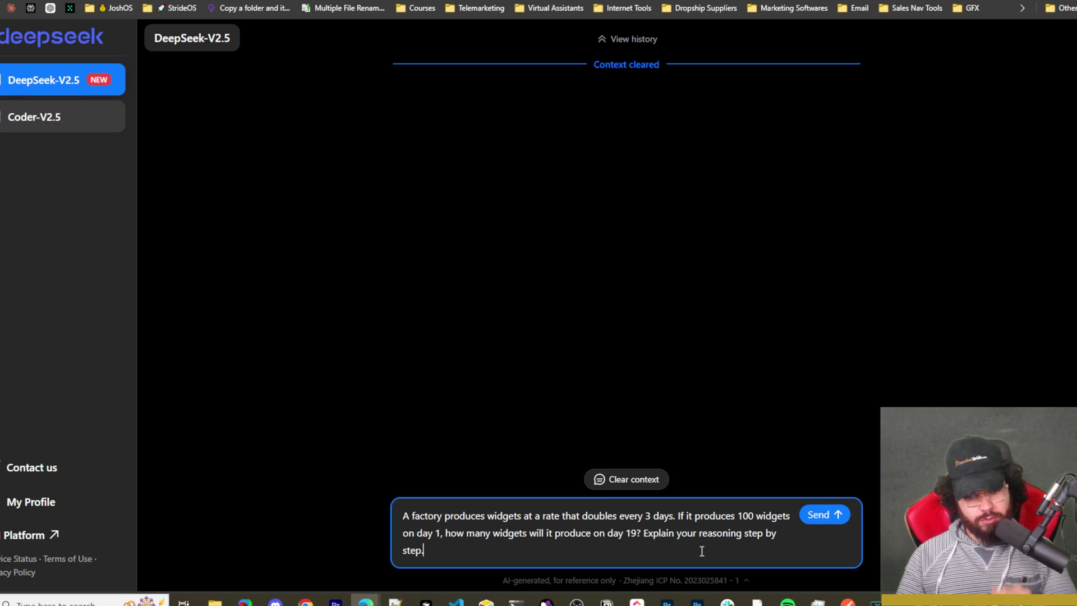
pyautogui.click(813, 522)
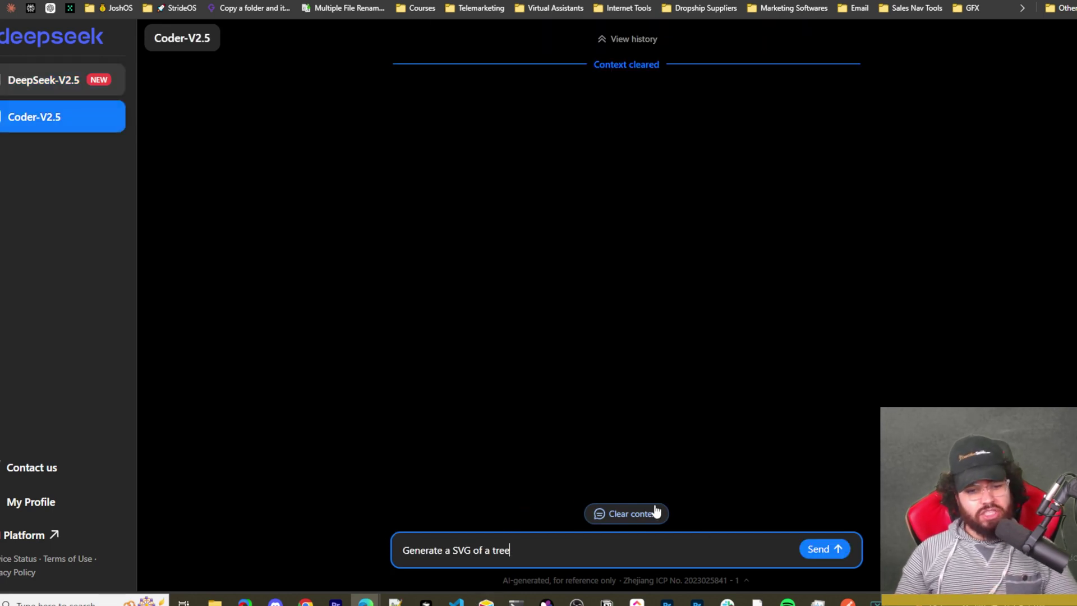
# - Send the SVG tree prompt, preview the rendered tree, and select Deepseek 2.5's SVG result in Airtable
pyautogui.press('Return')
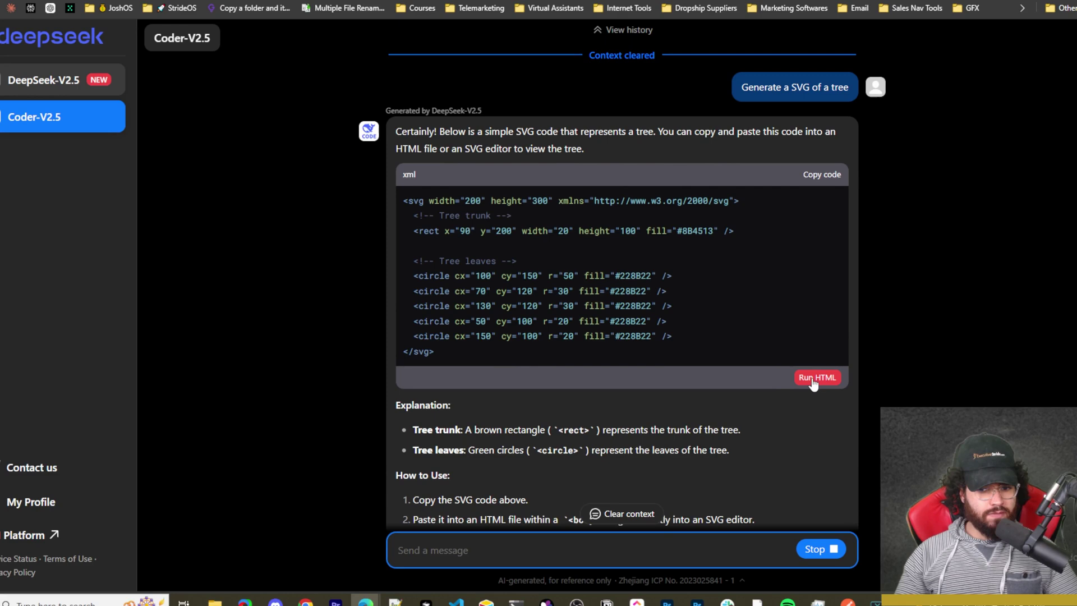
pyautogui.click(809, 378)
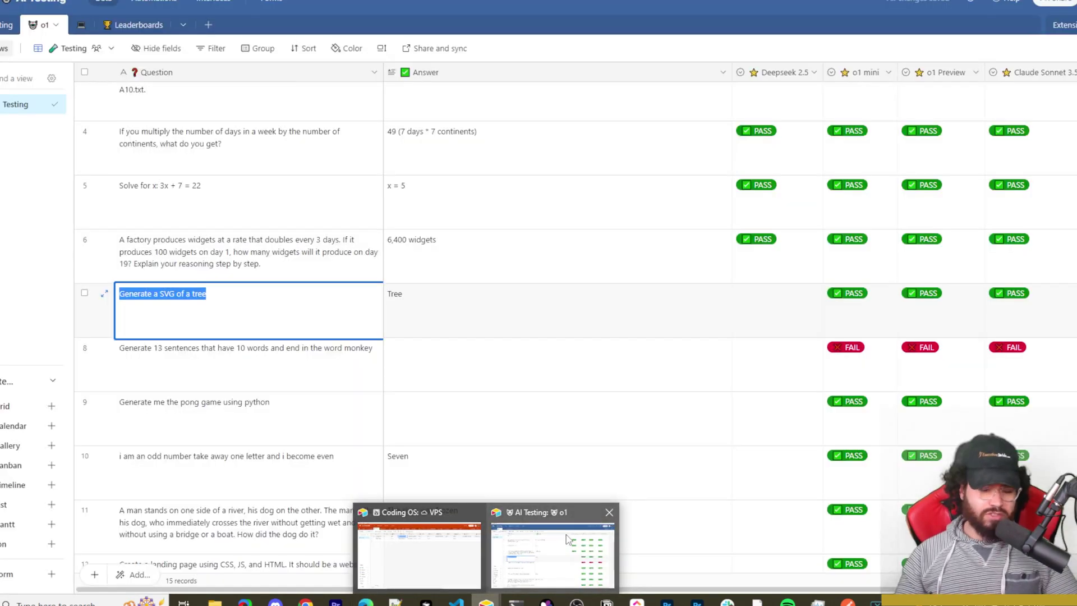
pyautogui.click(566, 539)
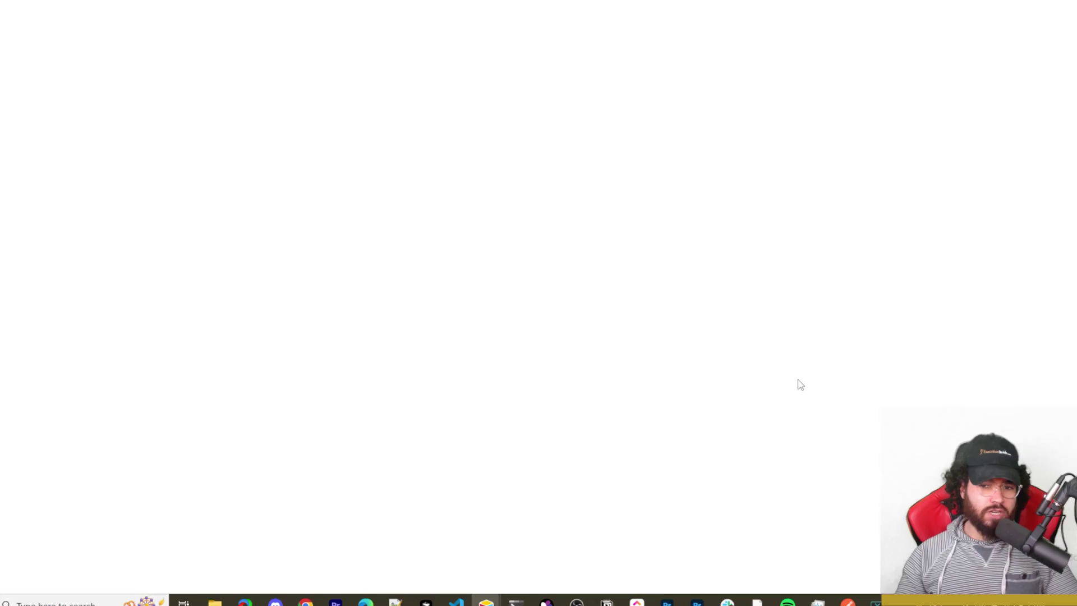
pyautogui.click(795, 305)
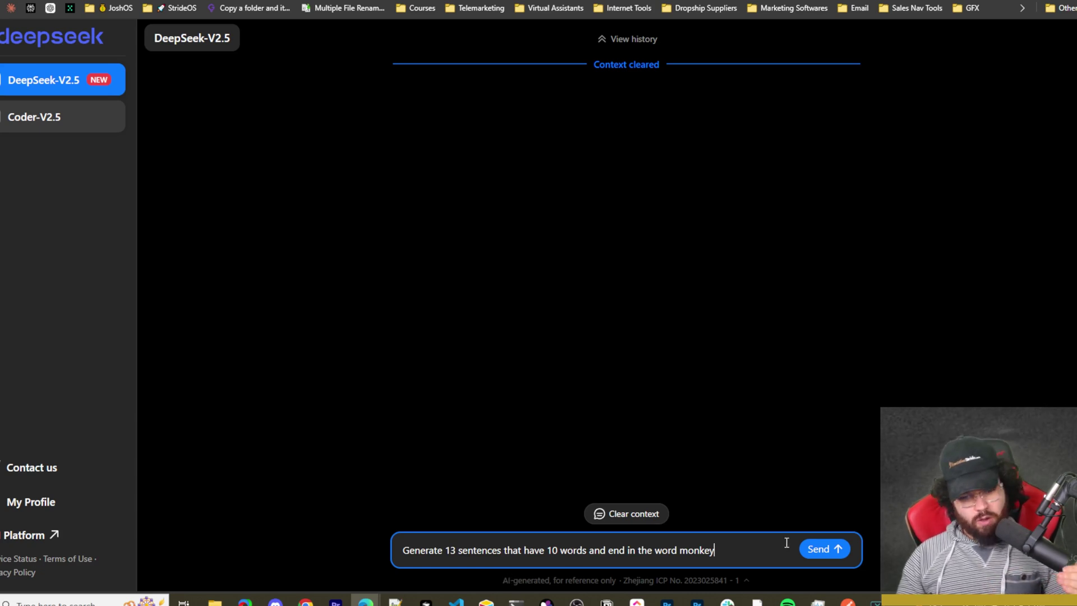
# - Send the monkey-sentences prompt to DeepSeek-V2.5 and scroll through its reply
pyautogui.click(822, 556)
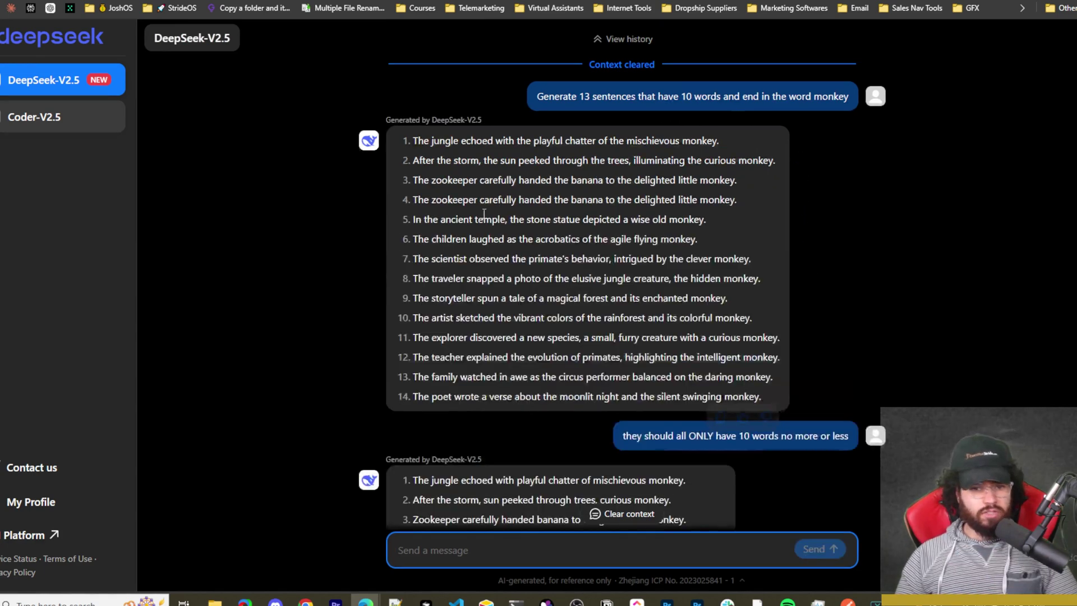
pyautogui.scroll(-2, 548, 236)
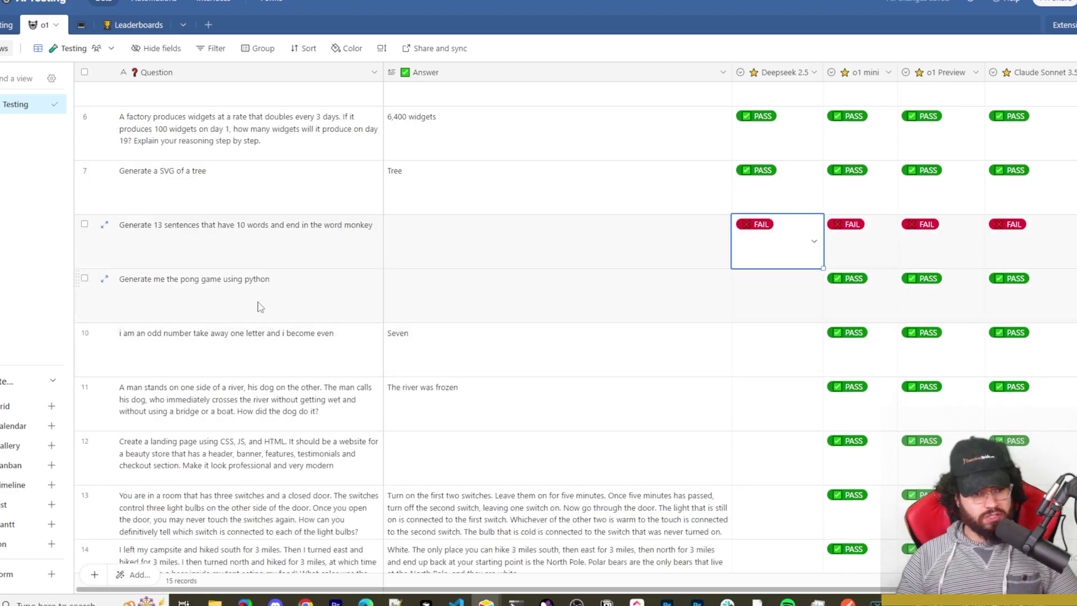
# - Run pong.py from the deepseek2.5 folder to launch the Pong game
pyautogui.click(259, 307)
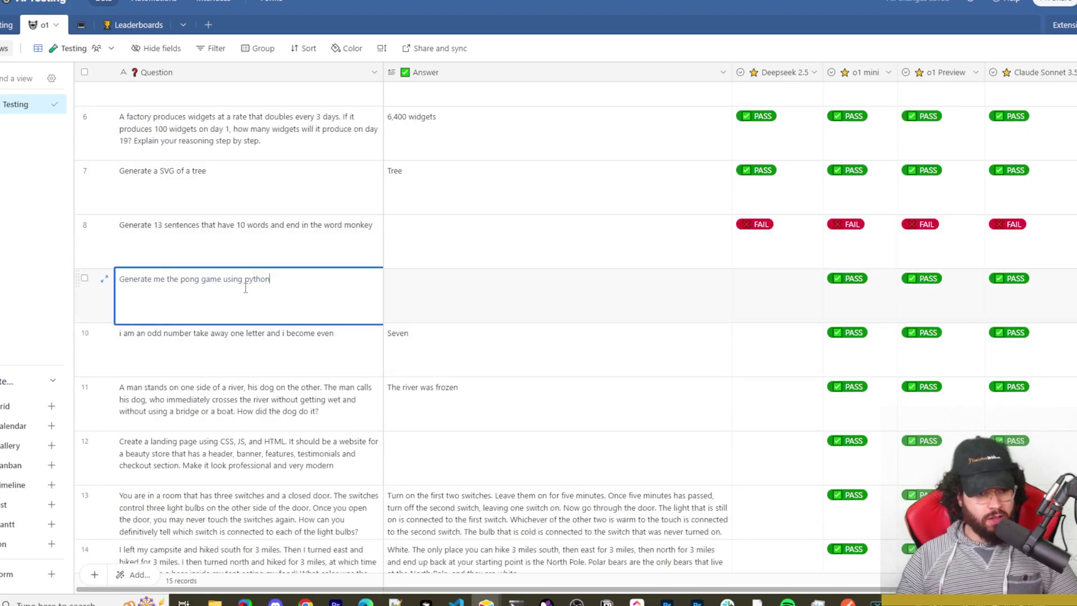
pyautogui.doubleClick(139, 300)
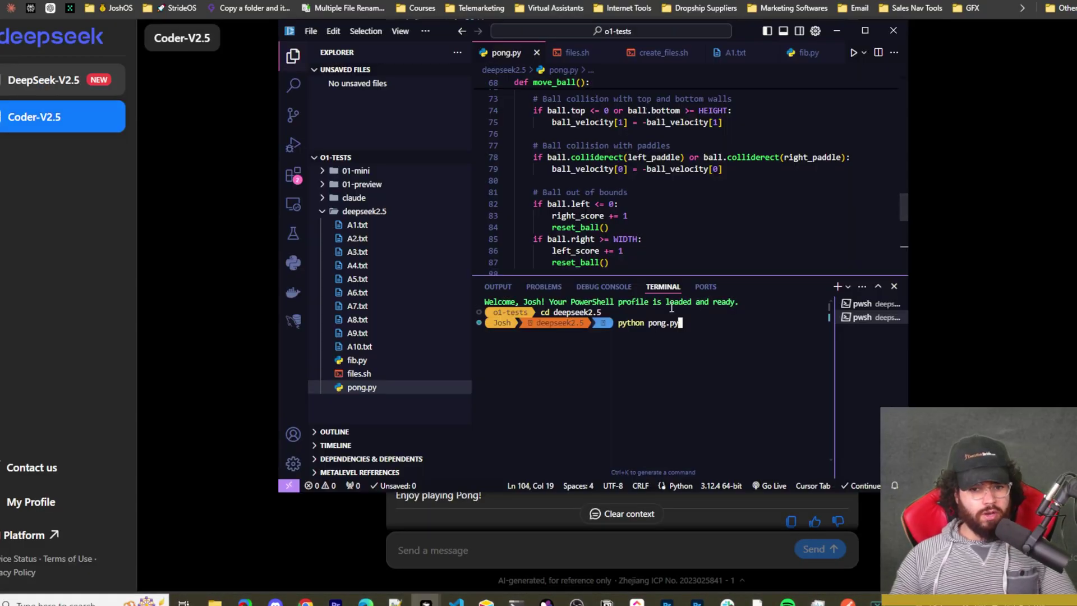
pyautogui.press('Return')
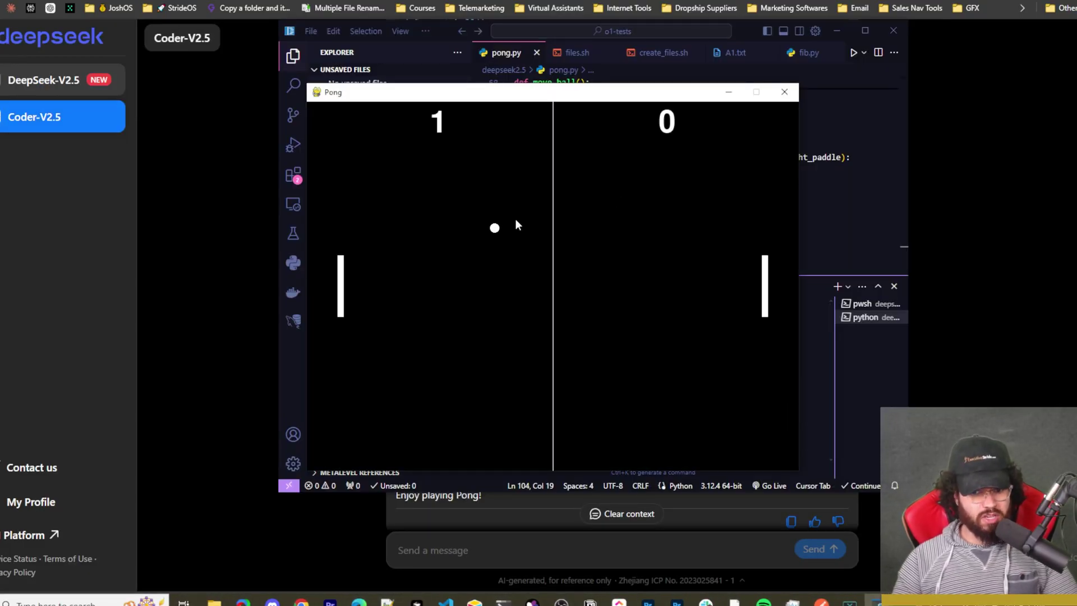
# - Return to Coder-V2.5's Pong reply and read its How to Play controls
pyautogui.click(1024, 259)
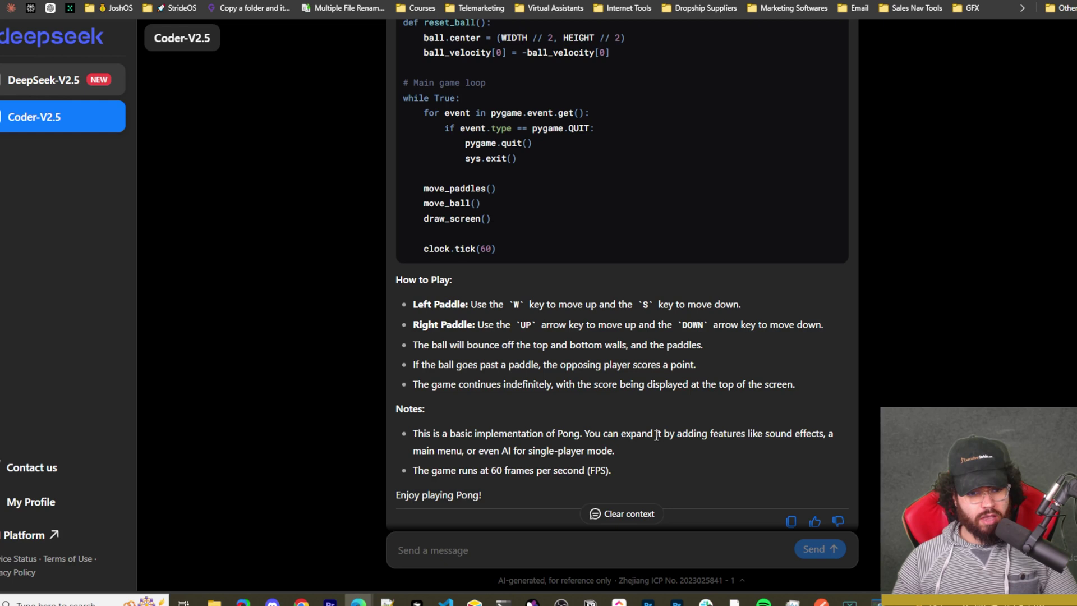
pyautogui.scroll(-2, 642, 436)
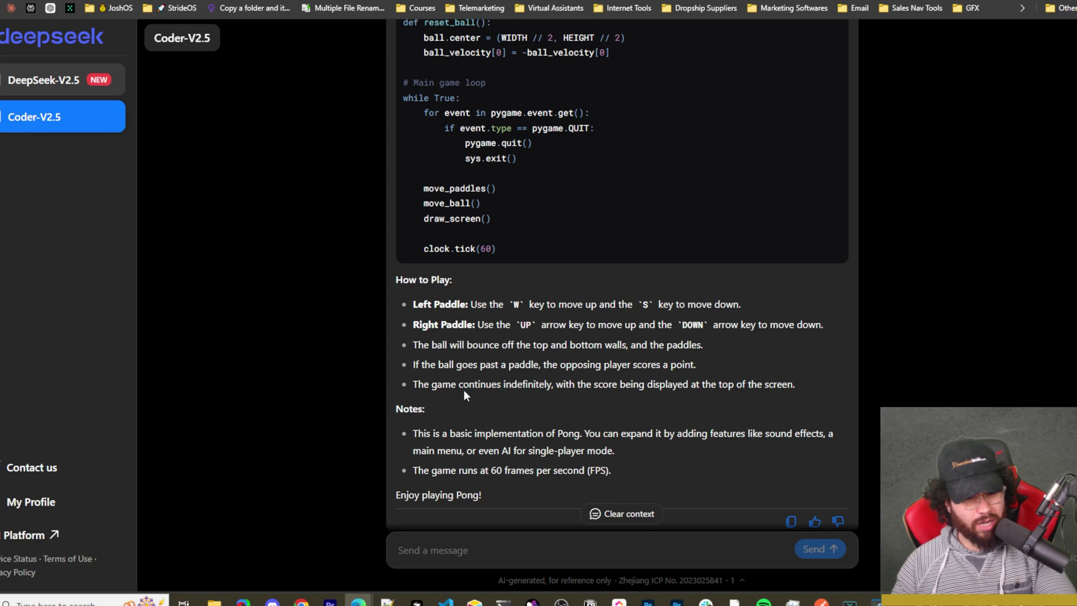
pyautogui.moveTo(444, 304)
pyautogui.mouseDown()
pyautogui.moveTo(458, 307)
pyautogui.moveTo(444, 303)
pyautogui.mouseUp()
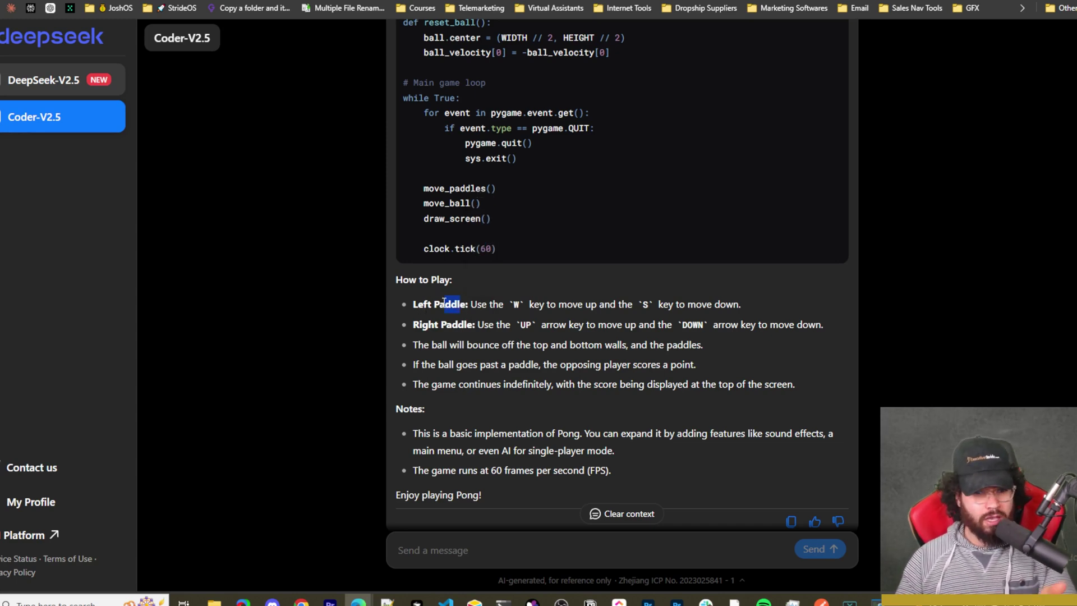
pyautogui.click(493, 306)
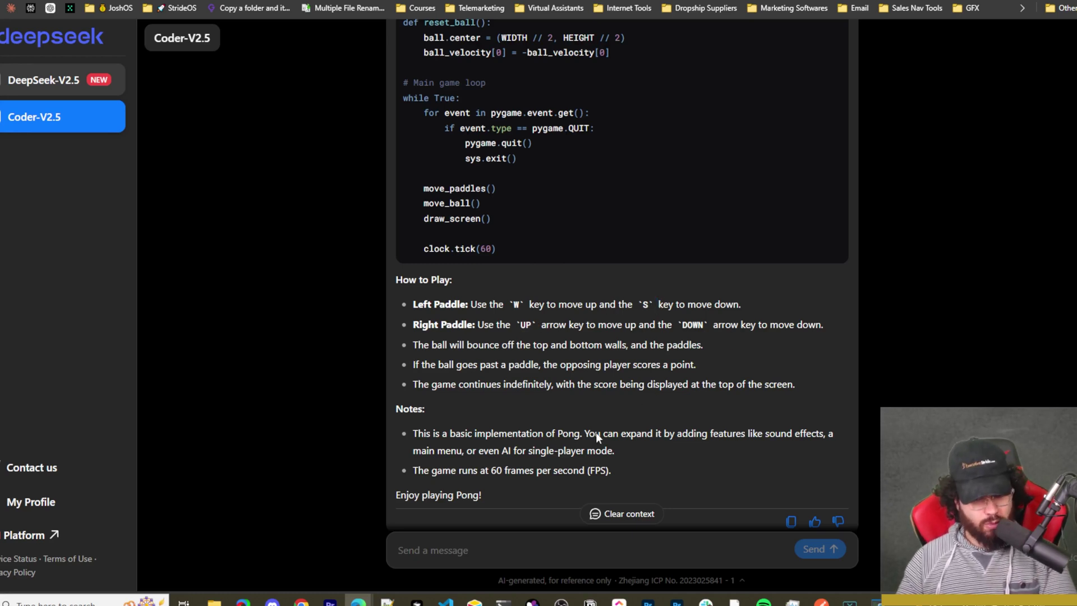
# - Bring the Pong window forward and play the right paddle with the Up/Down arrow keys
pyautogui.moveTo(855, 601)
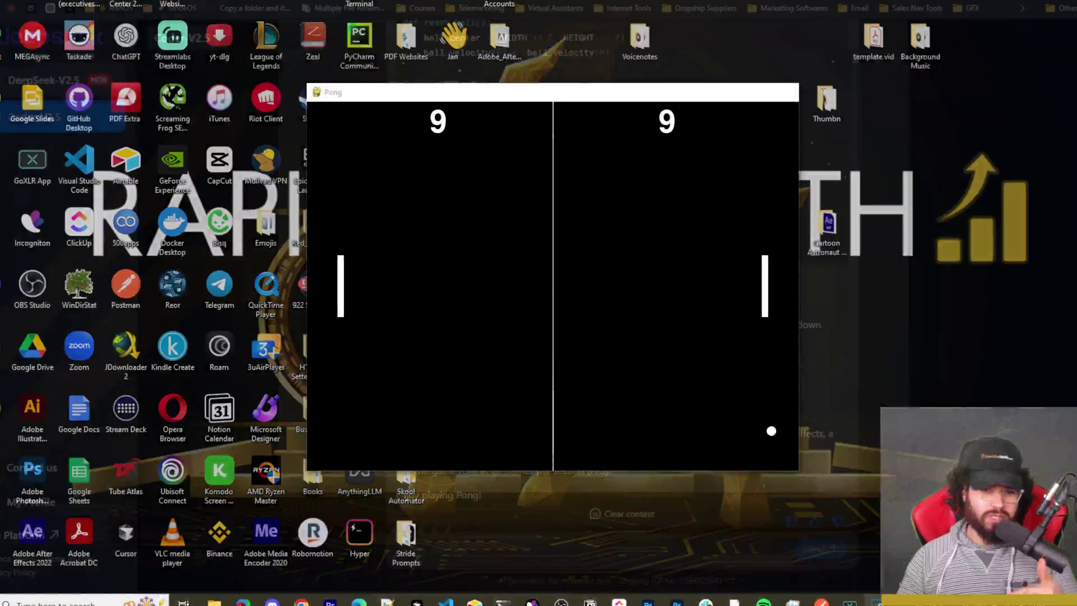
pyautogui.click(855, 553)
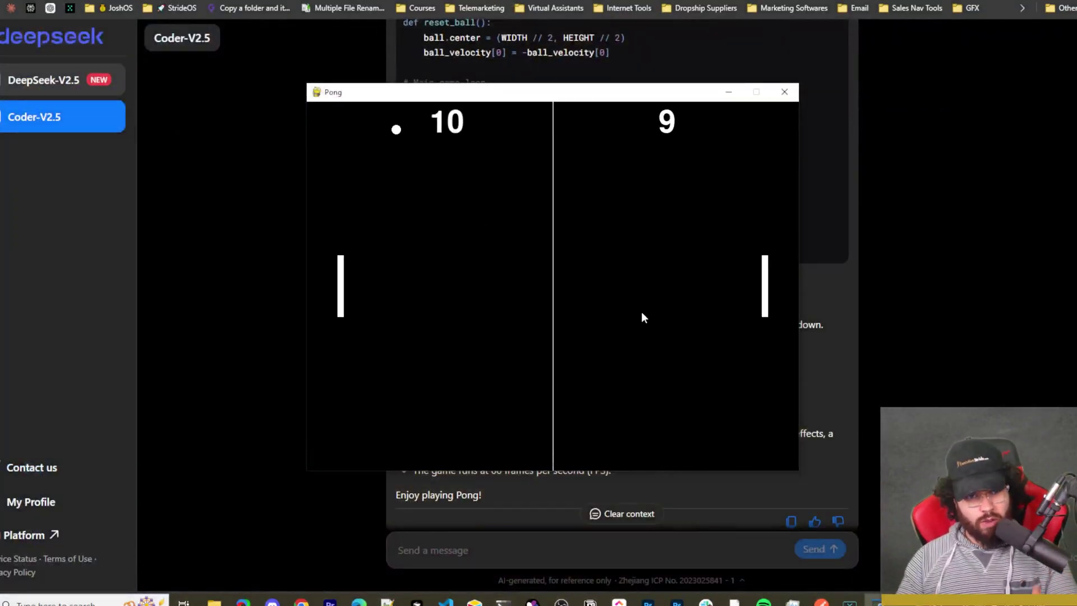
pyautogui.press('Down')
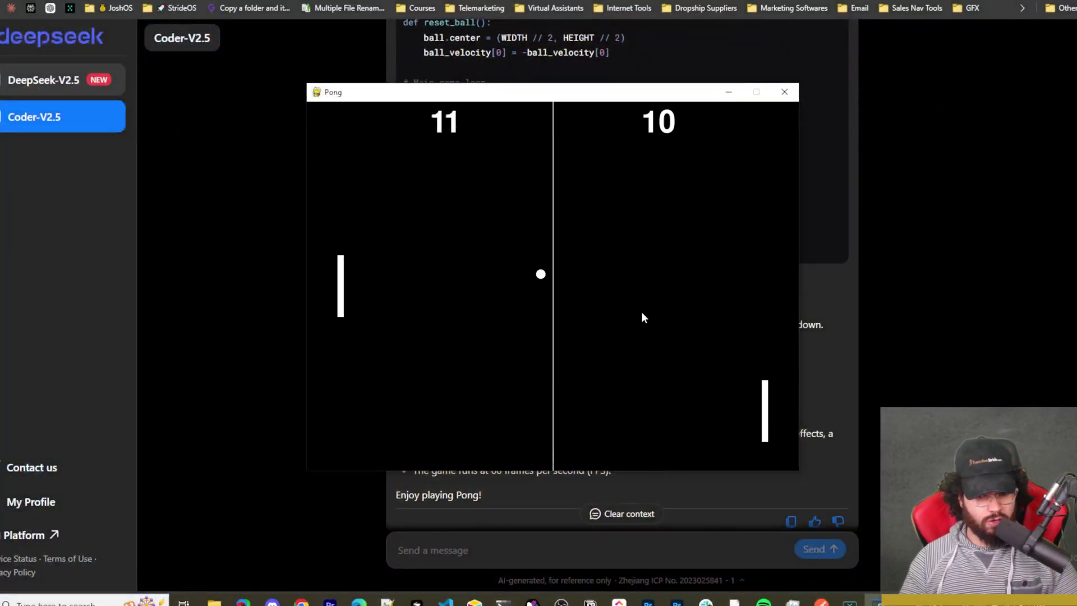
pyautogui.press('Up')
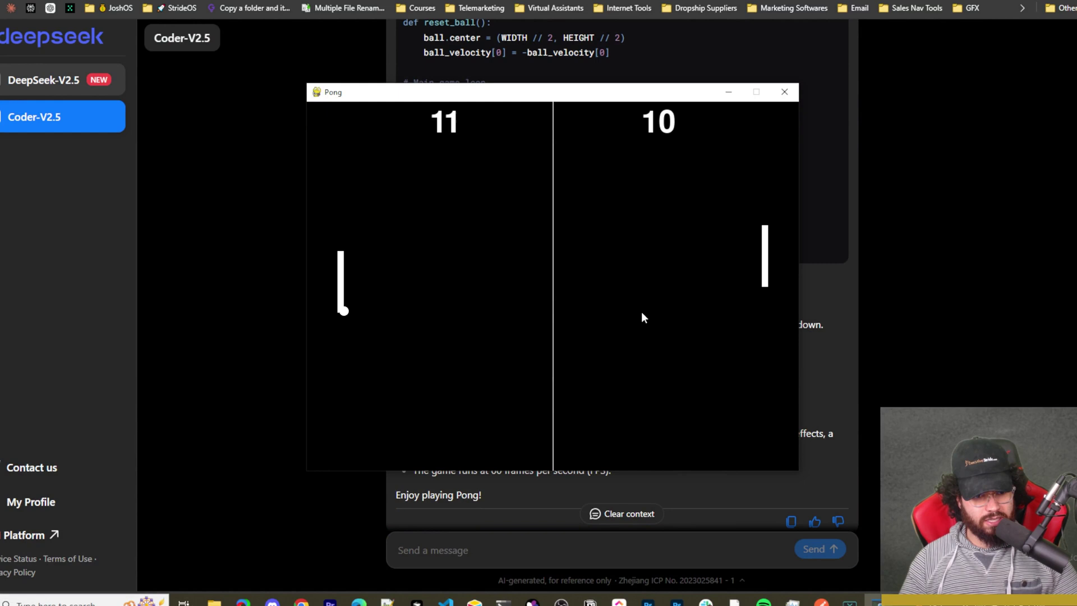
pyautogui.press('Down')
pyautogui.press('Up')
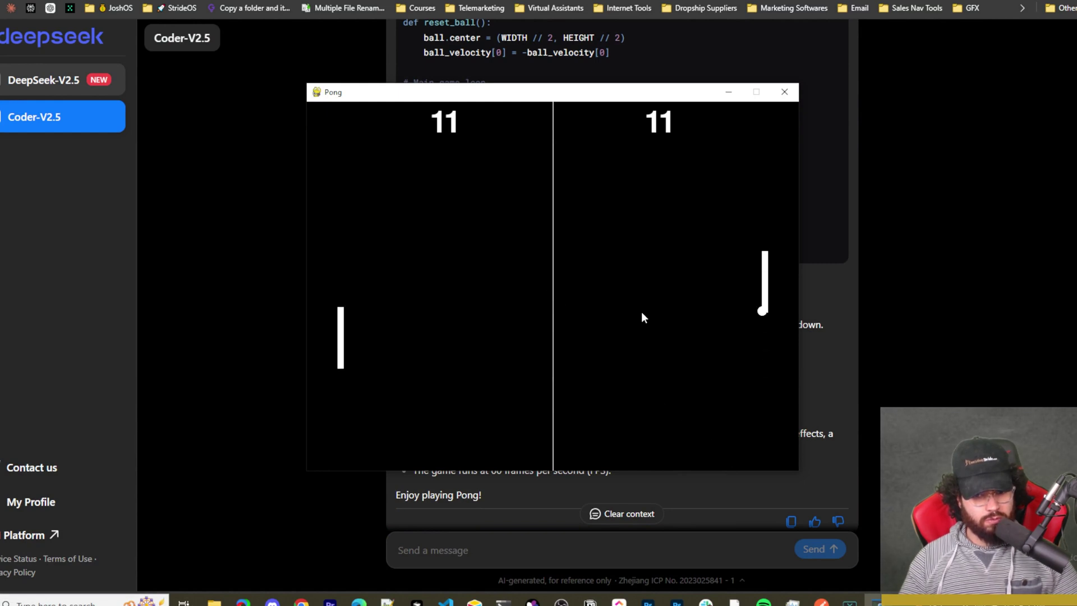
pyautogui.press('Down')
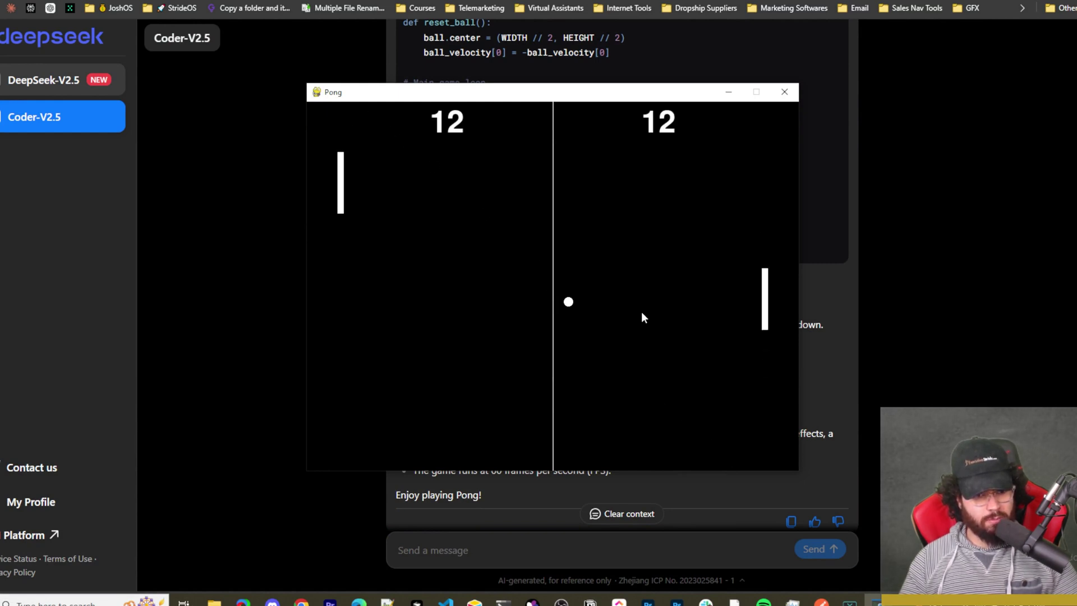
pyautogui.press('Down')
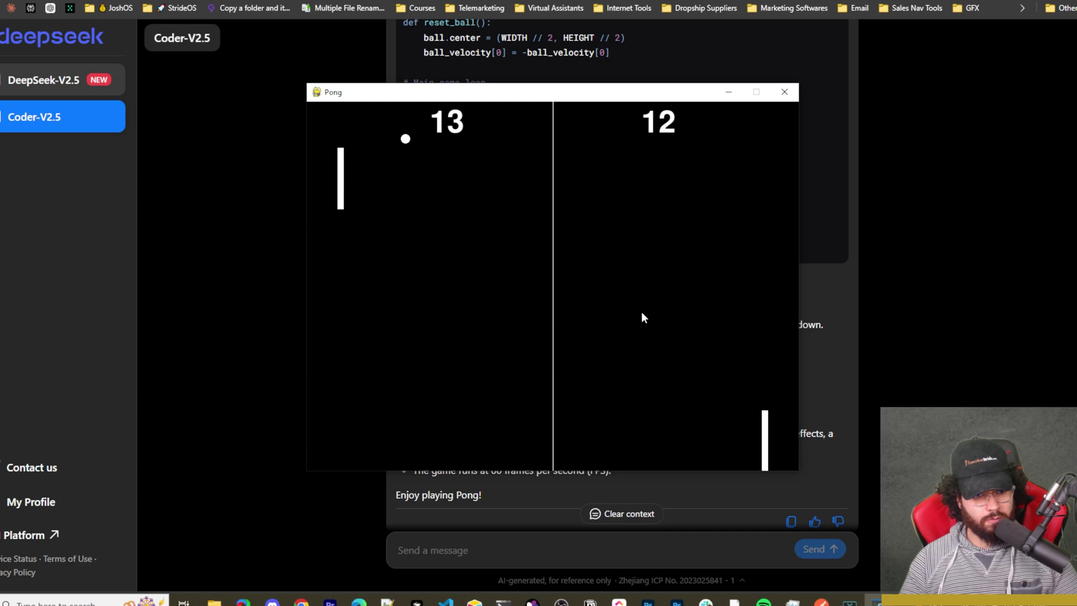
pyautogui.press('Up')
pyautogui.press('Down')
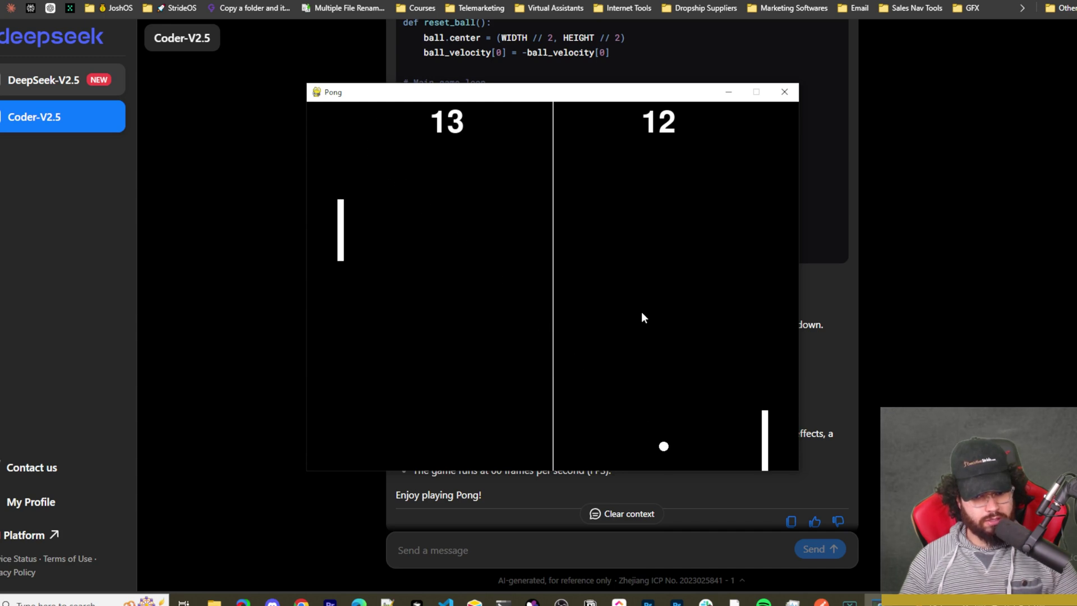
pyautogui.press('Up')
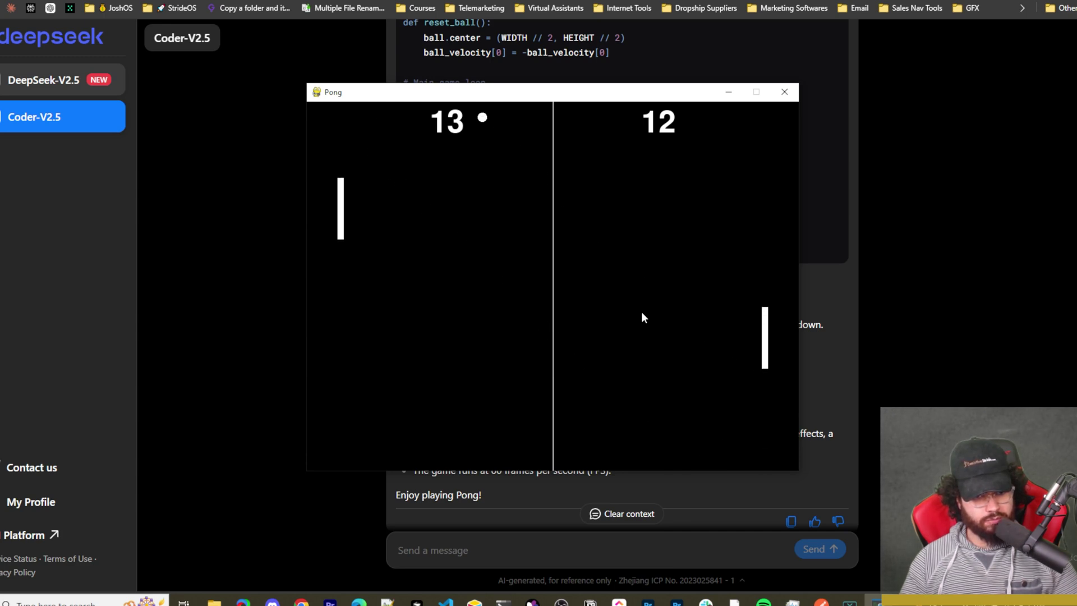
pyautogui.press('Down')
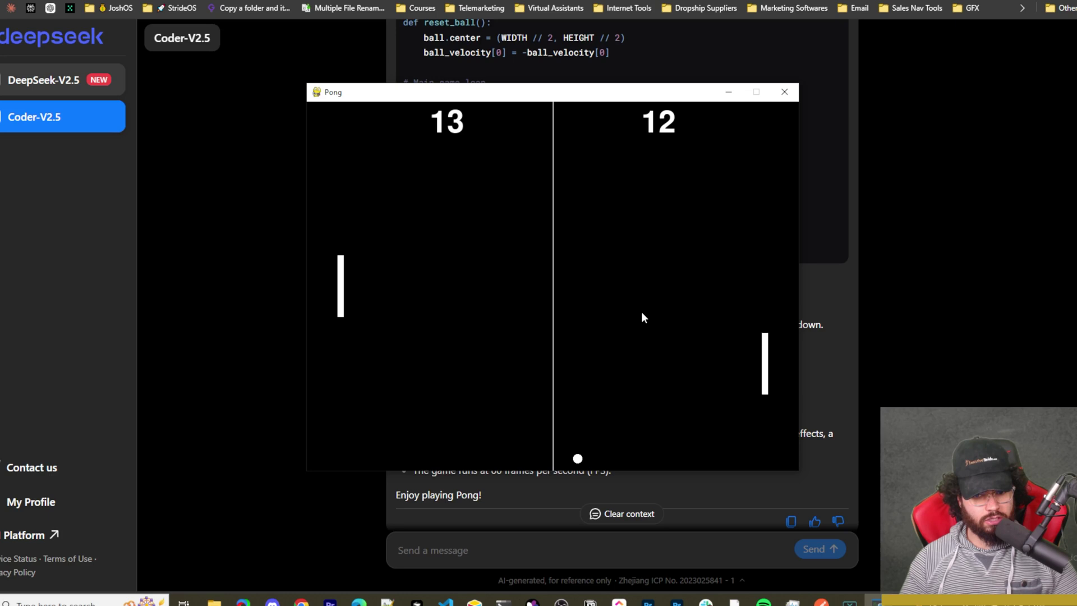
pyautogui.press('Up')
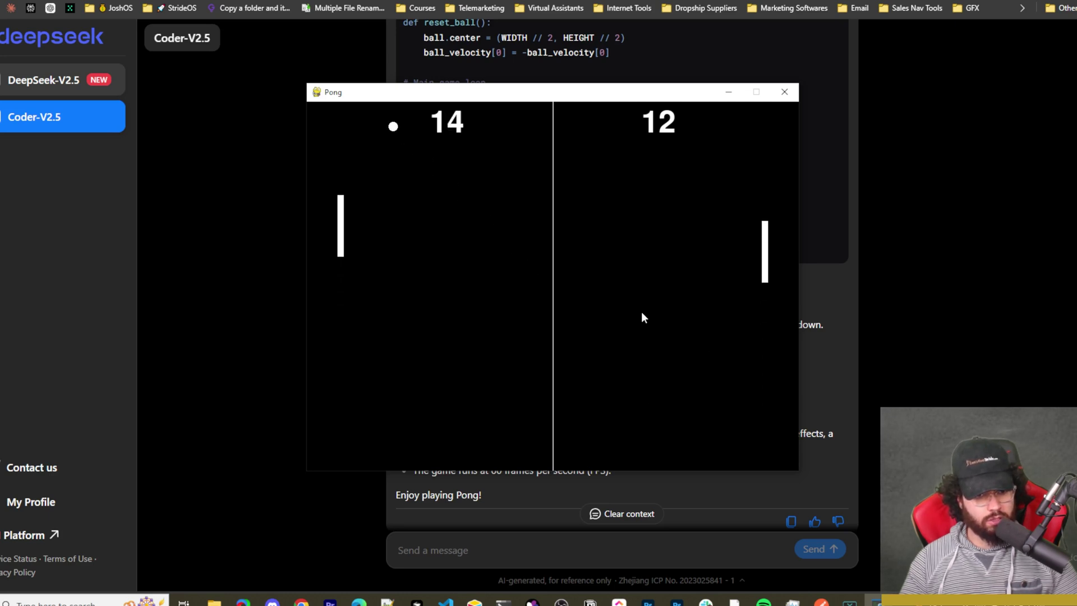
pyautogui.press('Down')
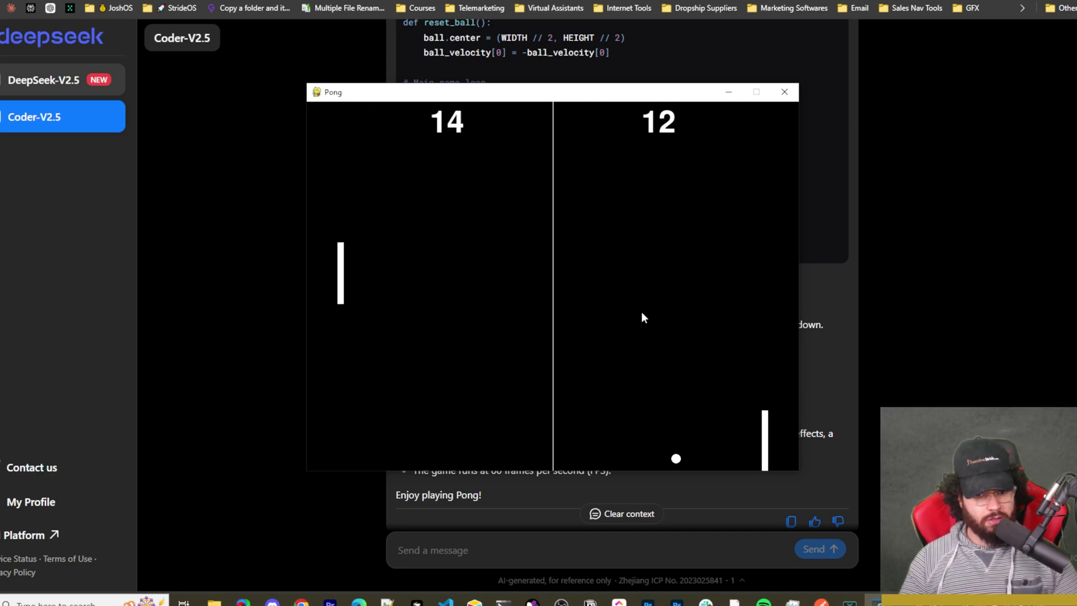
pyautogui.press('Up')
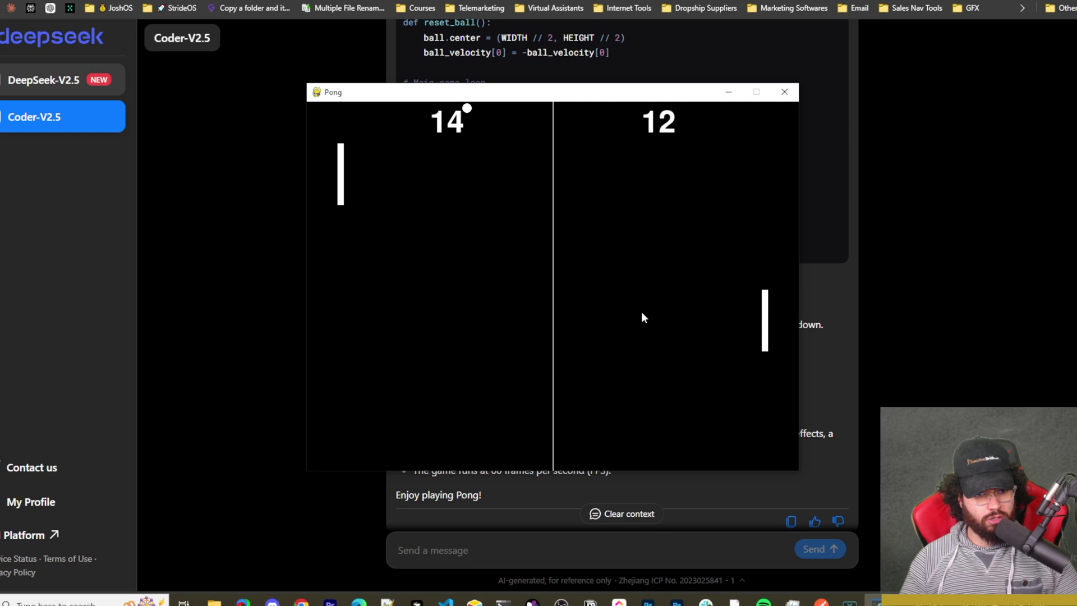
# - Keep the rally going with both paddles (W/S and arrows) until the score reaches 16–15
pyautogui.press('s')
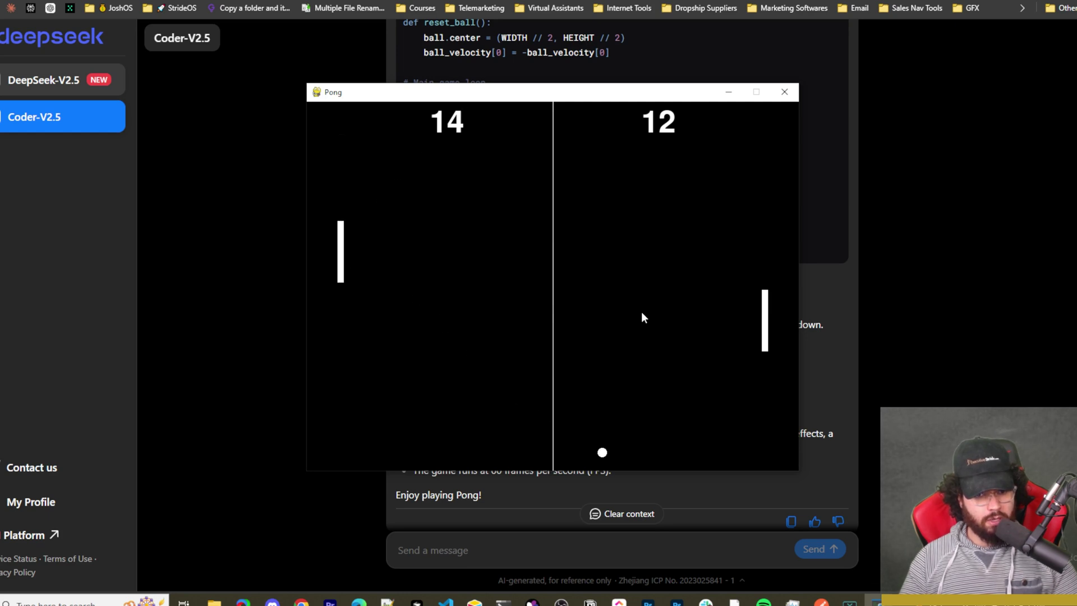
pyautogui.press('Down')
pyautogui.press('Up')
pyautogui.press('w')
pyautogui.press('s')
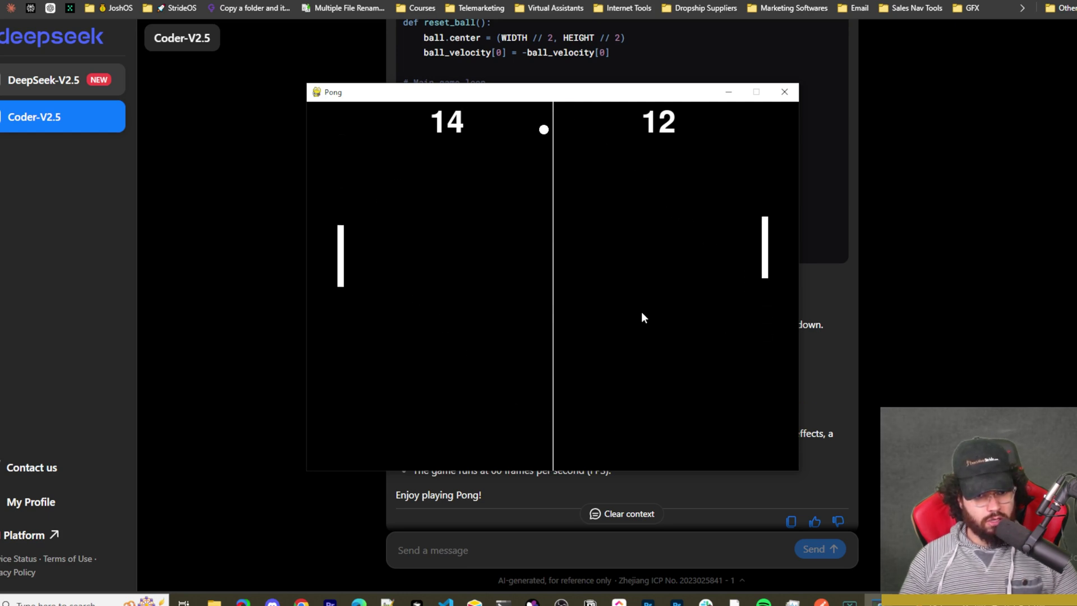
pyautogui.press('s')
pyautogui.press('w')
pyautogui.press('s')
pyautogui.press('Down')
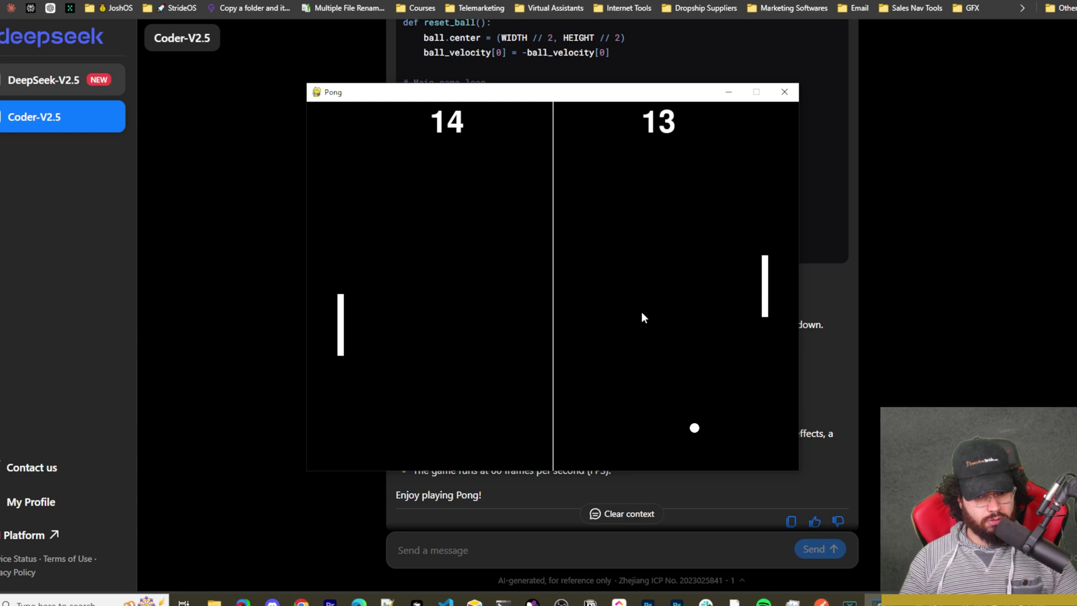
pyautogui.press('Down')
pyautogui.press('w')
pyautogui.press('Up')
pyautogui.press('s')
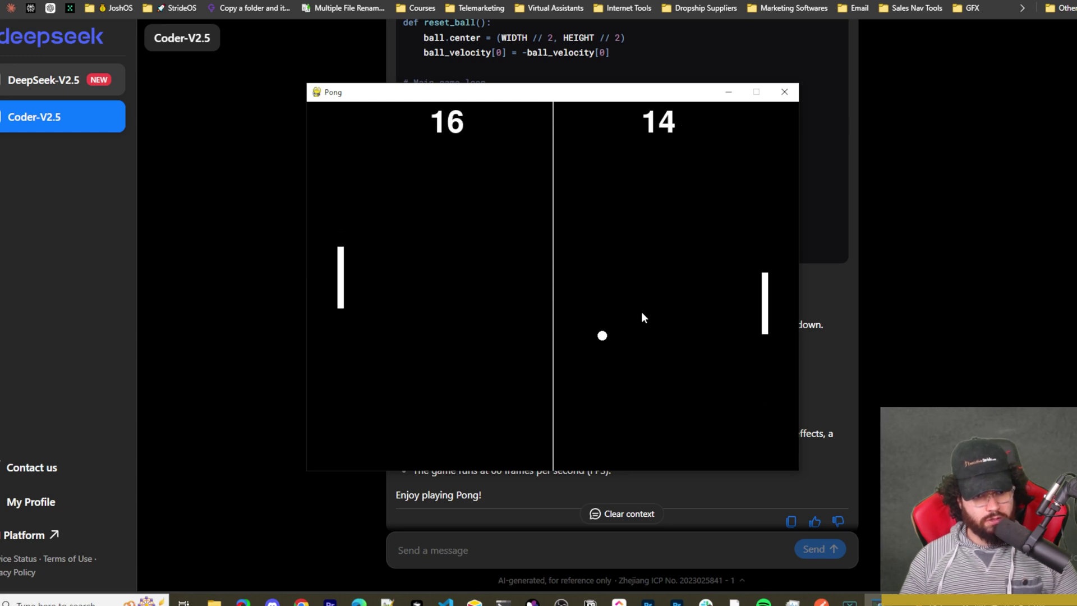
pyautogui.press('Down')
pyautogui.press('Up')
pyautogui.press('w')
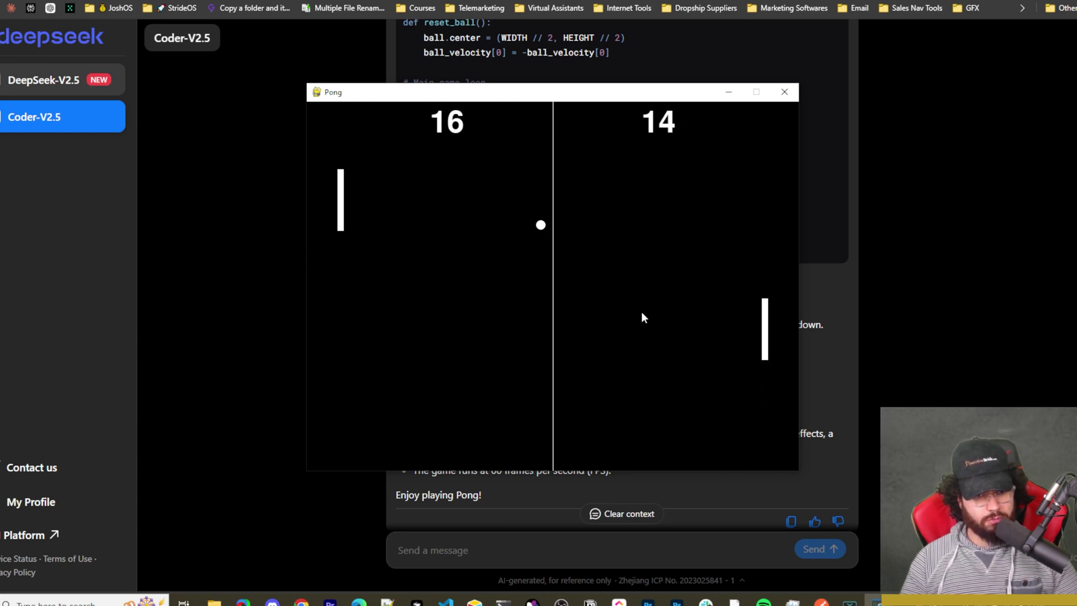
pyautogui.press('s')
pyautogui.press('Down')
pyautogui.press('Up')
pyautogui.press('w')
pyautogui.press('s')
pyautogui.press('w')
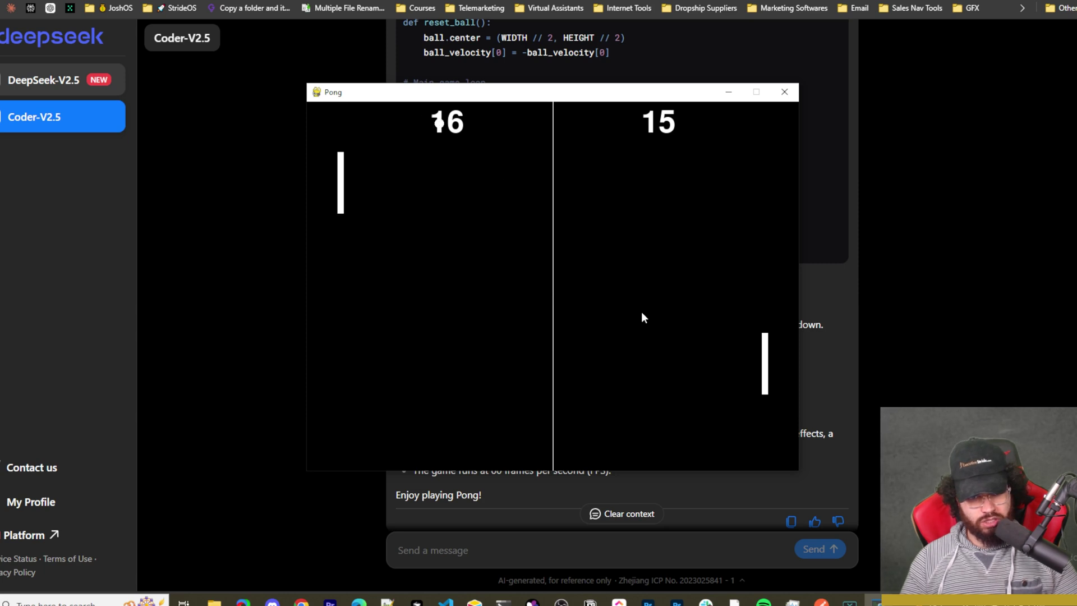
pyautogui.press('s')
pyautogui.press('w')
pyautogui.press('s')
pyautogui.press('s')
pyautogui.press('Down')
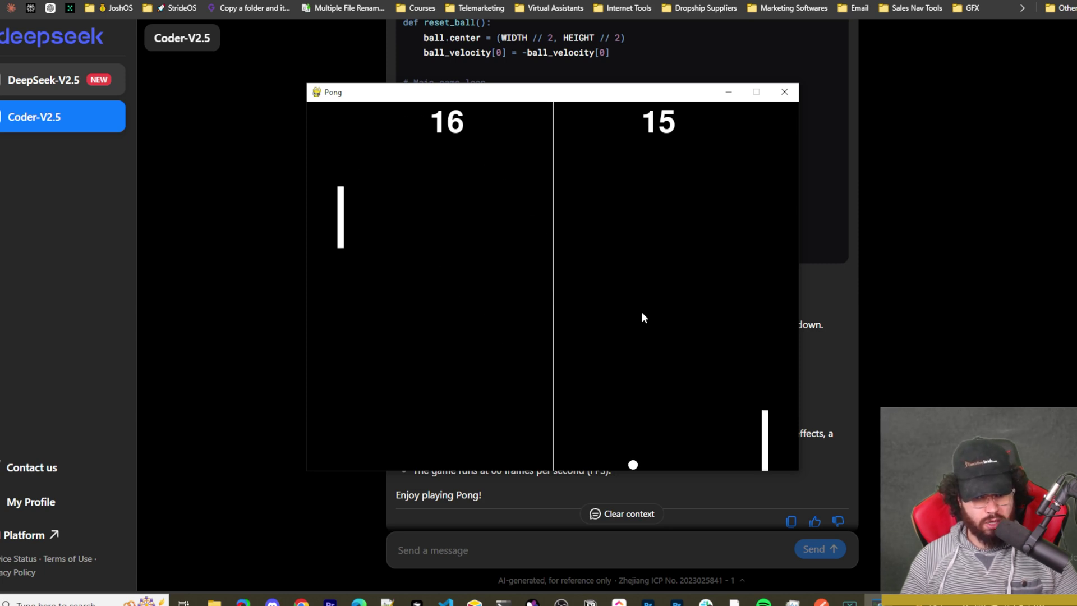
pyautogui.press('Up')
pyautogui.press('s')
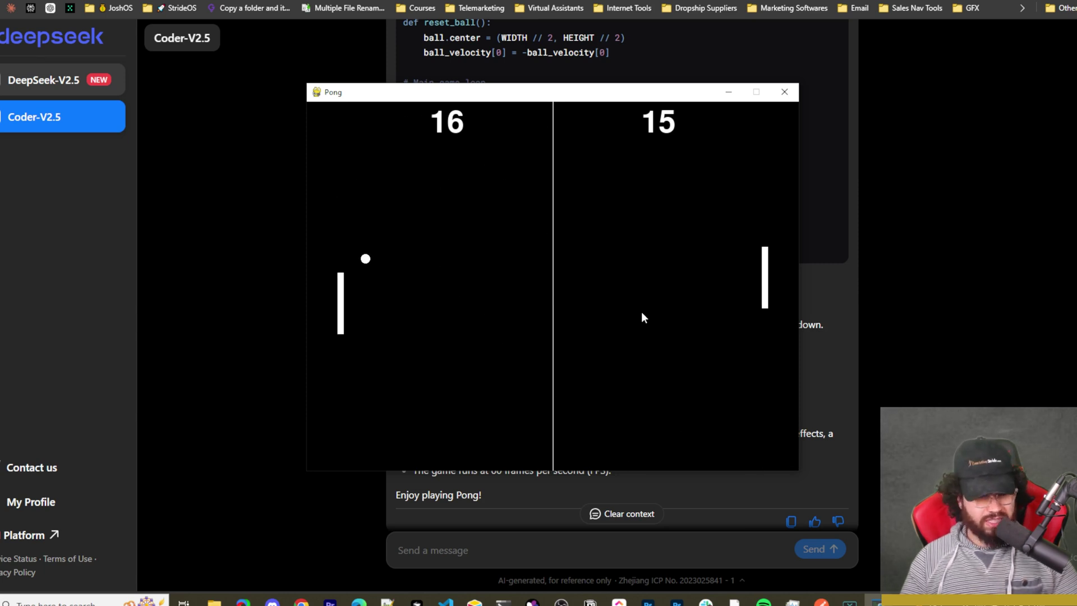
pyautogui.press('Down')
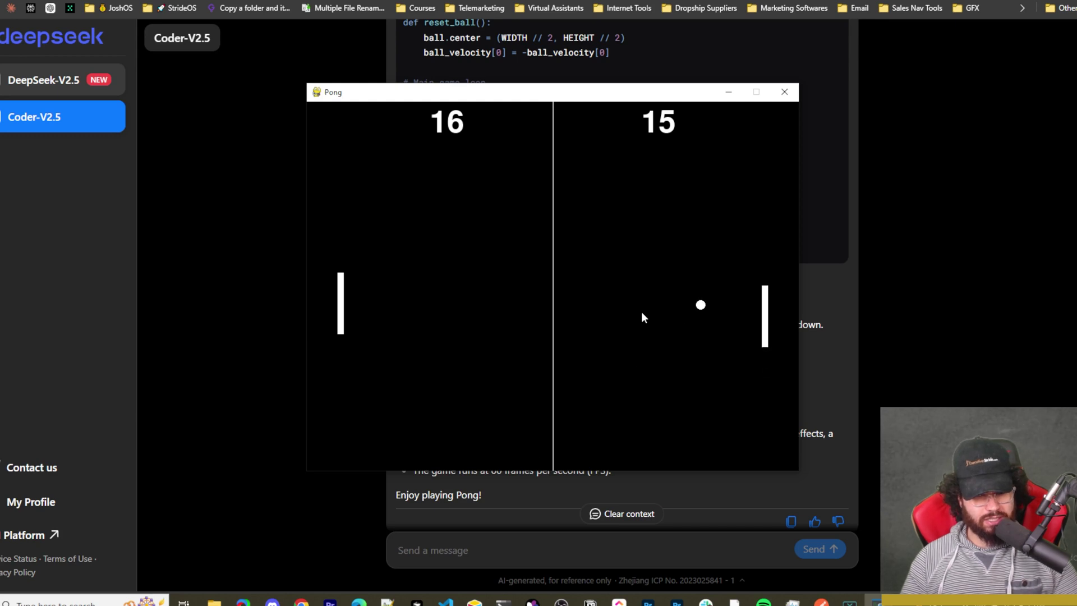
pyautogui.press('Up')
pyautogui.press('w')
pyautogui.press('s')
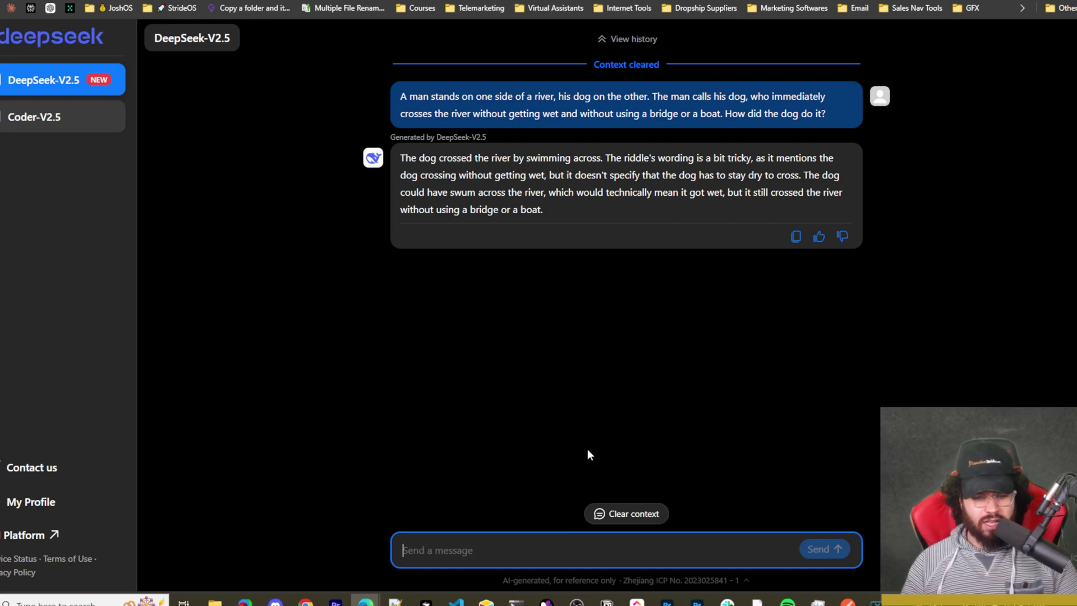
# - Bring up the Airtable testing table to record the river riddle result
pyautogui.click(485, 603)
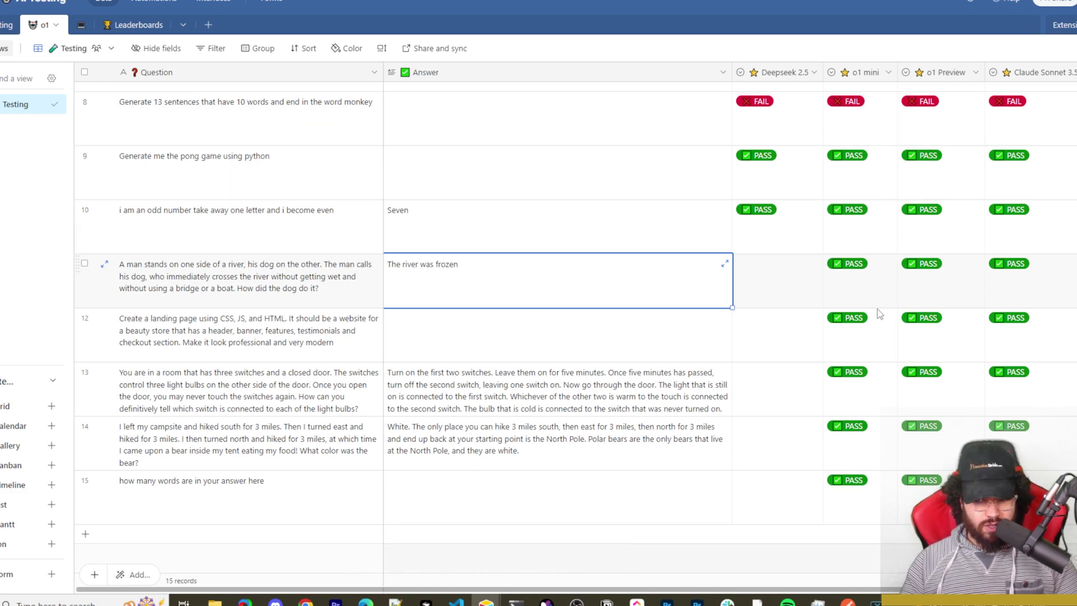
# - Set Deepseek 2.5's result for the river riddle in row 11 to FAIL
pyautogui.click(742, 301)
pyautogui.click(746, 297)
pyautogui.click(771, 351)
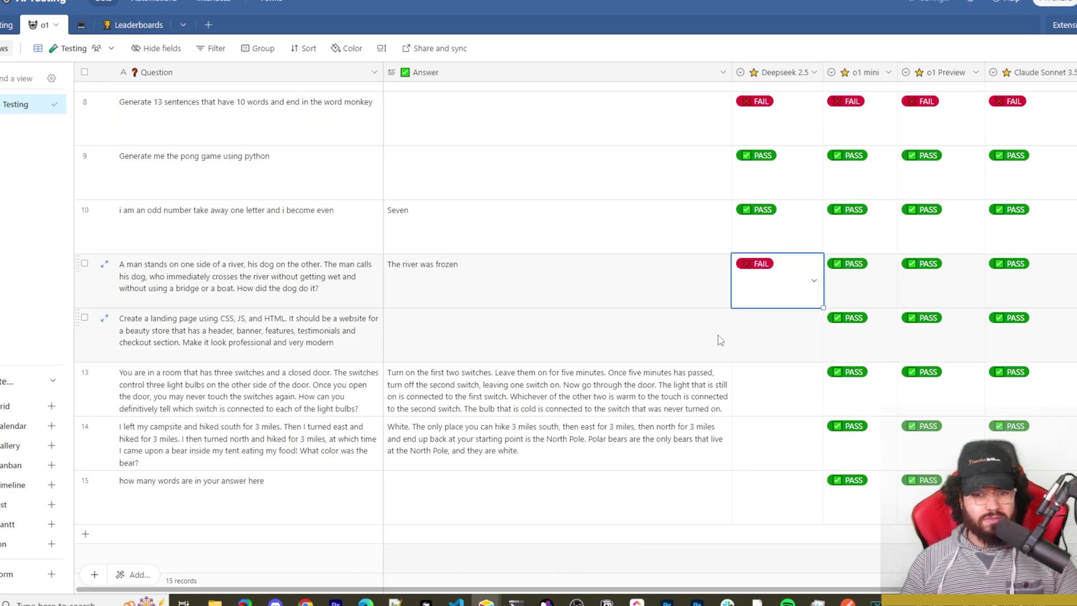
pyautogui.scroll(2, 718, 336)
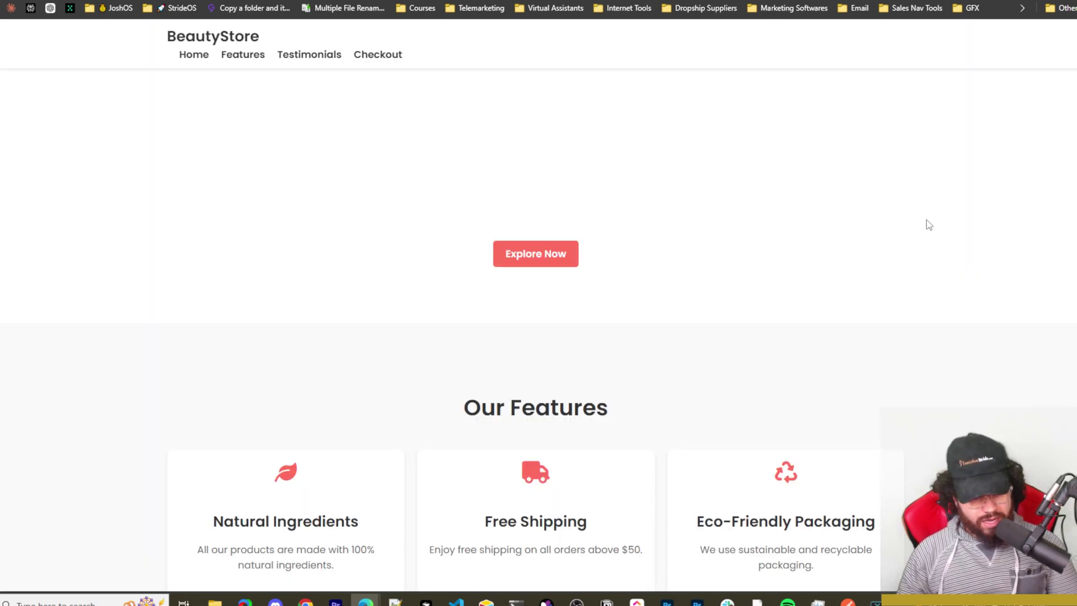
# - Scroll through the rendered BeautyStore page, then return to the top of DeepSeek's code reply
pyautogui.scroll(-10, 764, 215)
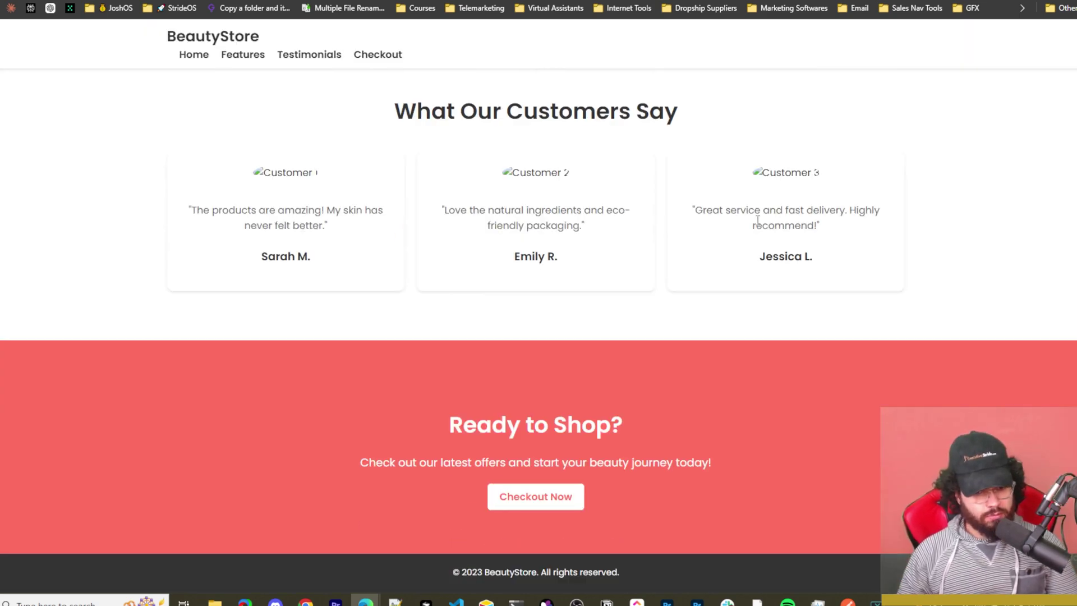
pyautogui.scroll(8, 757, 225)
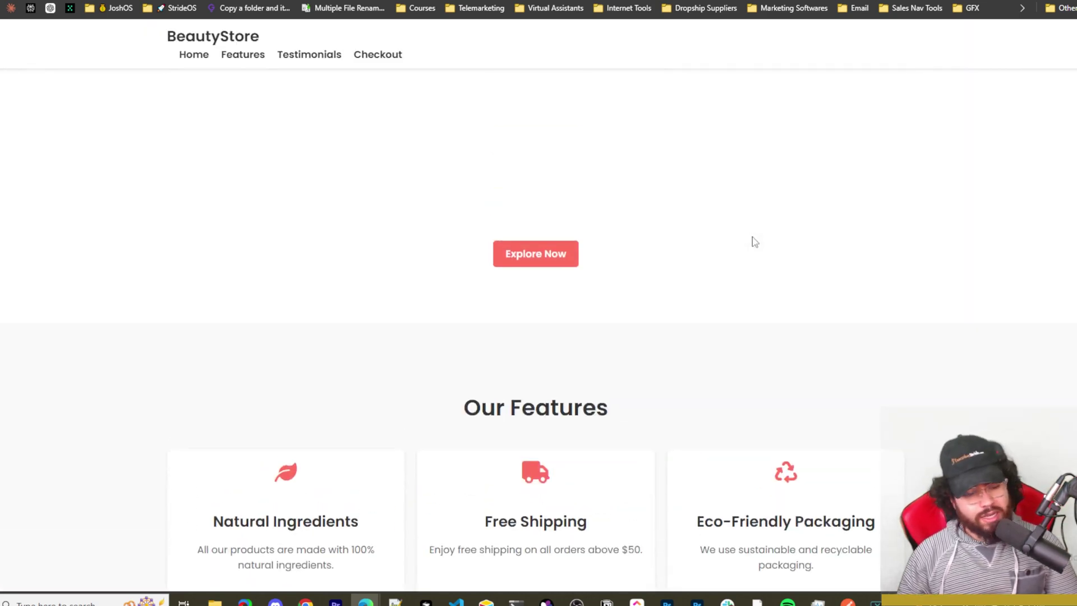
pyautogui.scroll(-3, 741, 242)
pyautogui.scroll(3, 721, 242)
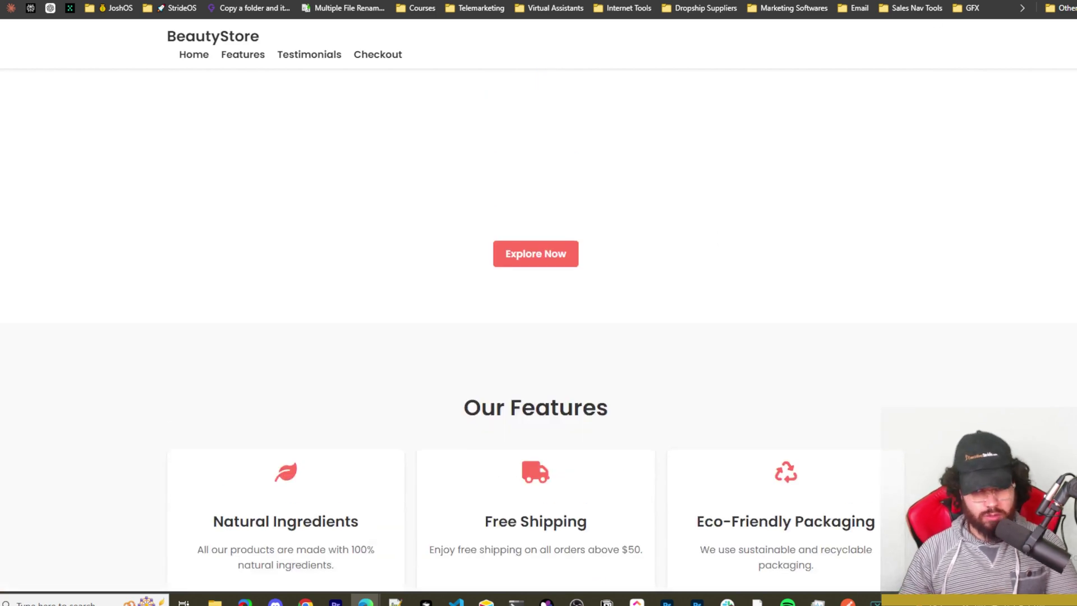
pyautogui.hotkey('ctrl', 'Tab')
pyautogui.press('Home')
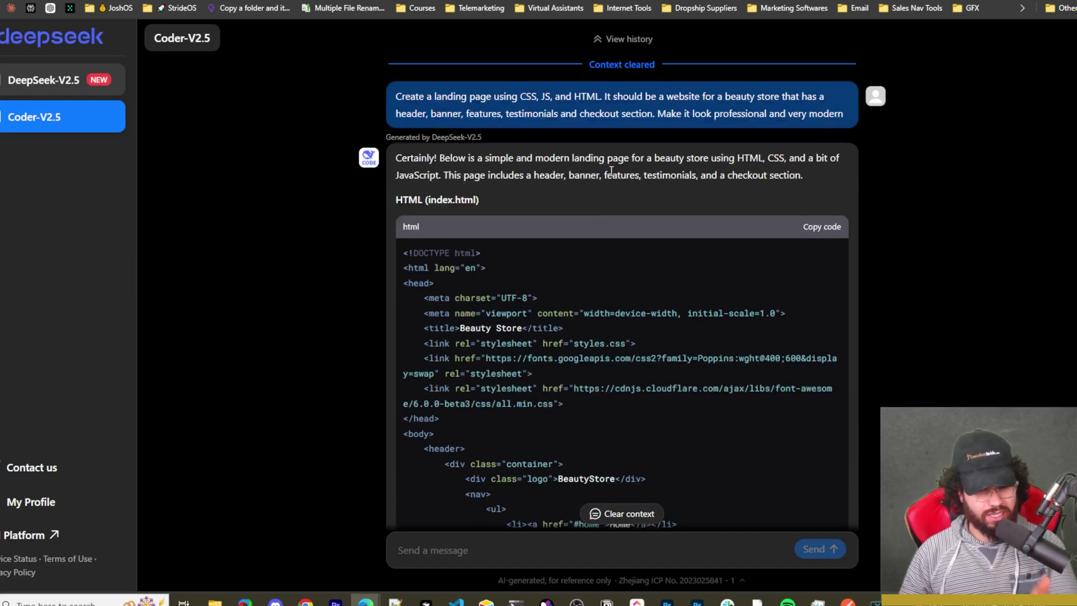
pyautogui.scroll(-20, 608, 172)
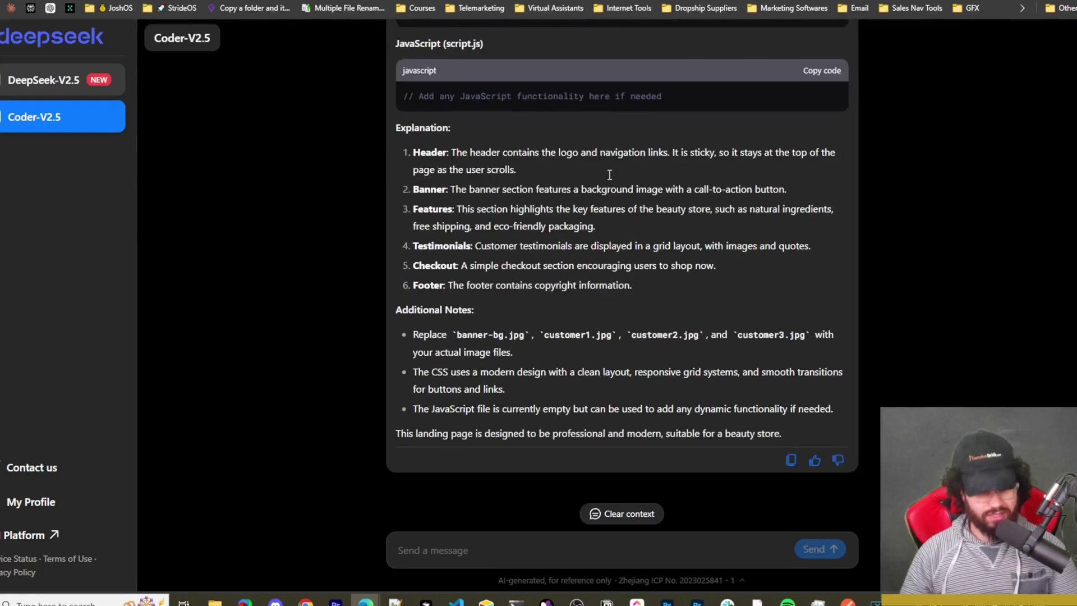
pyautogui.scroll(2, 610, 174)
pyautogui.moveTo(424, 166); pyautogui.dragTo(496, 167)
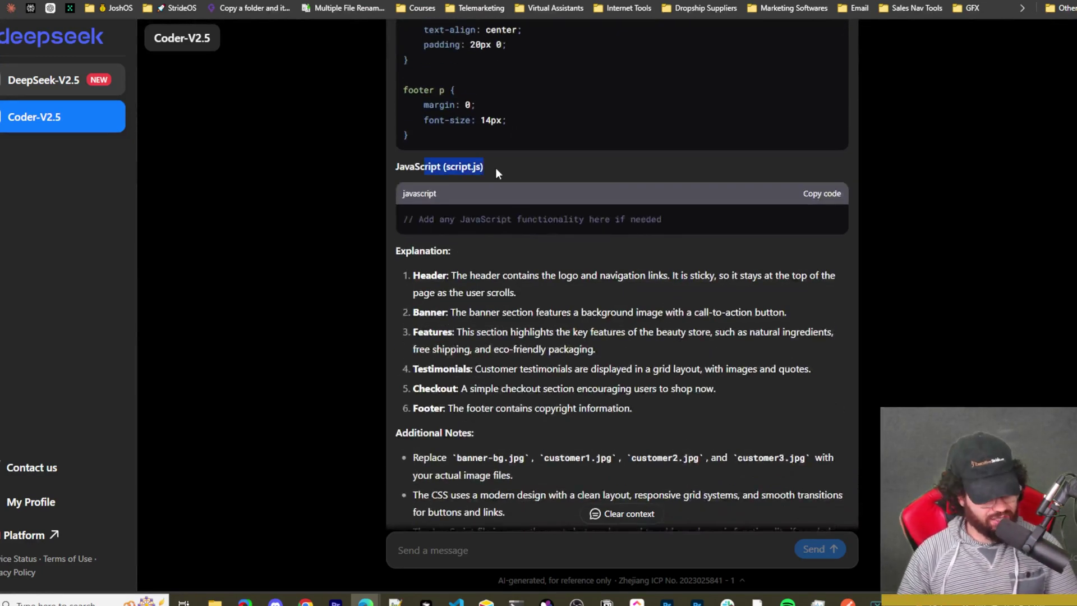
pyautogui.moveTo(445, 218); pyautogui.dragTo(500, 220)
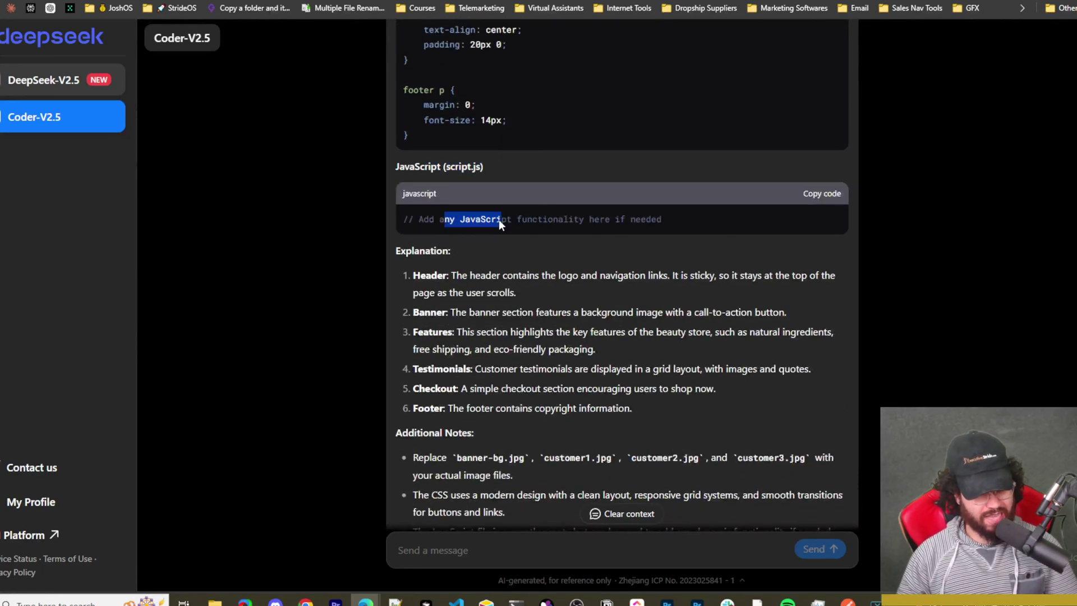
pyautogui.click(573, 219)
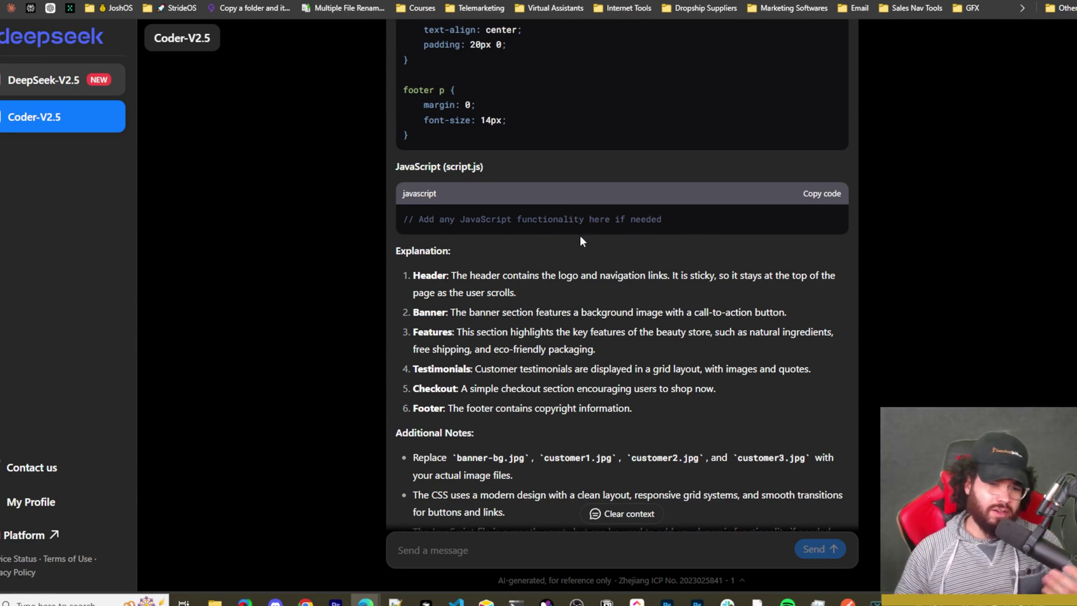
pyautogui.hotkey('alt', 'Tab')
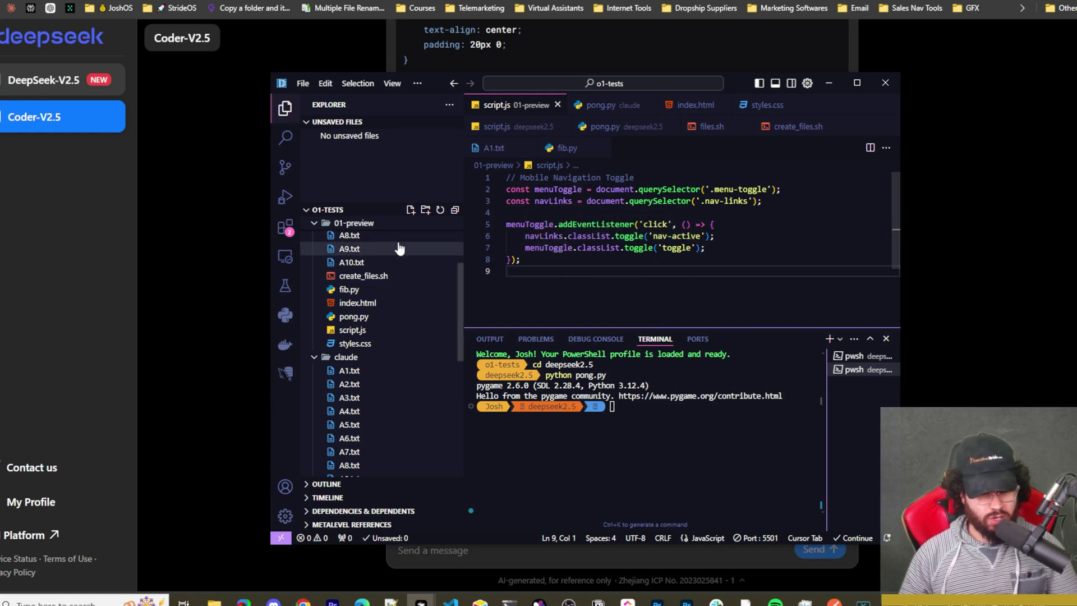
pyautogui.scroll(3, 385, 242)
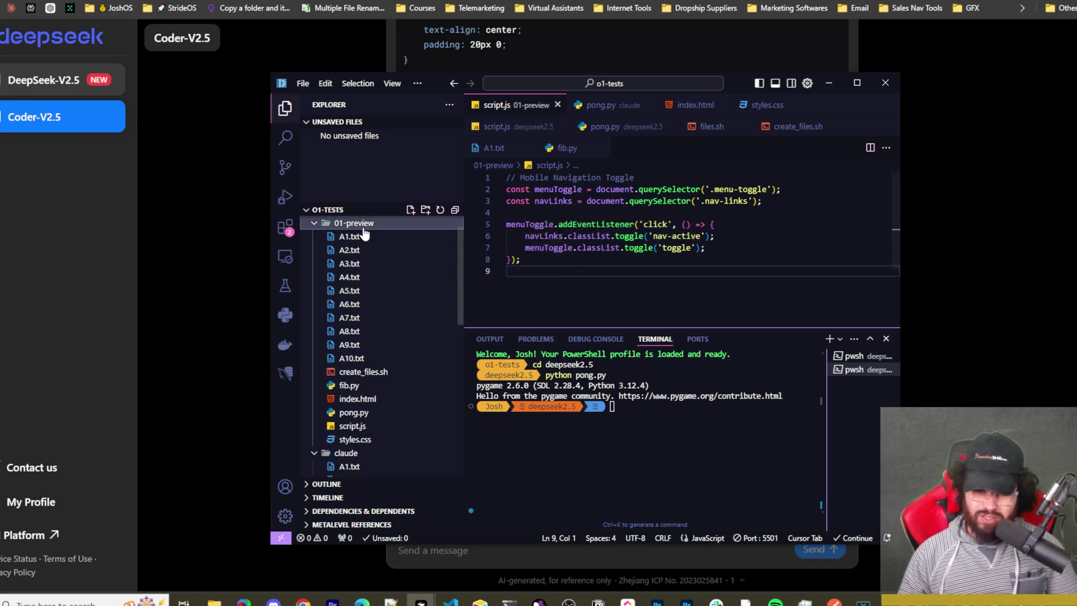
pyautogui.click(352, 223)
pyautogui.click(345, 236)
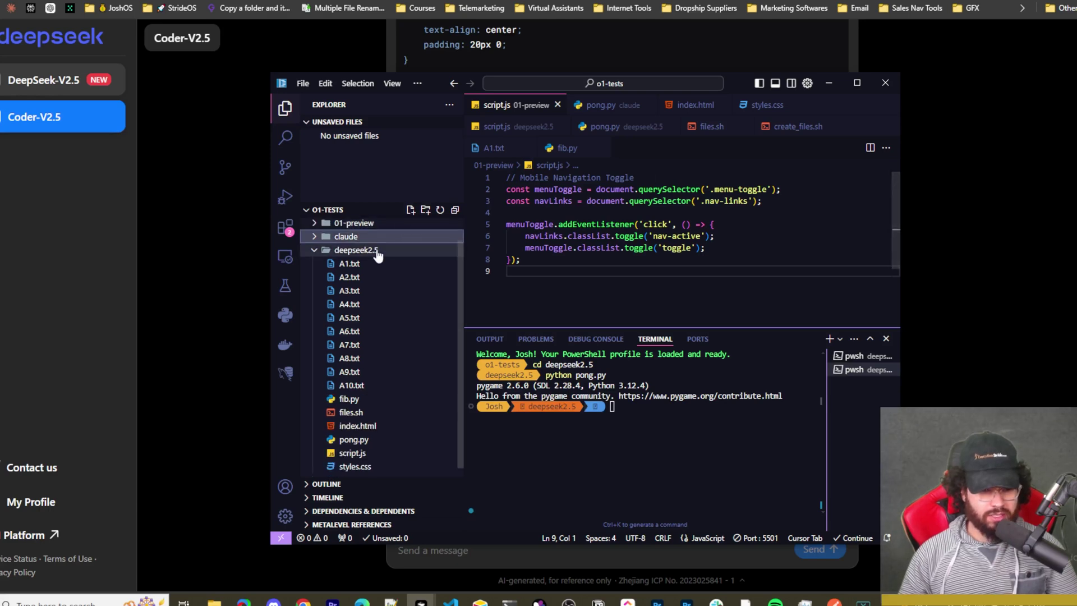
pyautogui.press('Down')
pyautogui.press('Left')
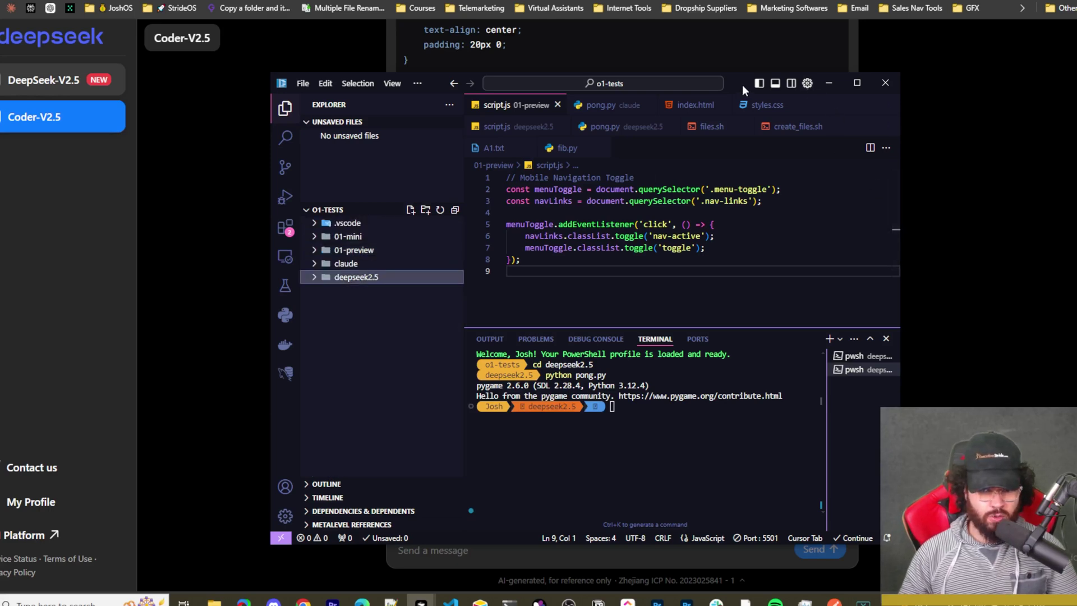
pyautogui.hotkey('alt', 'Tab')
pyautogui.scroll(-2, 574, 249)
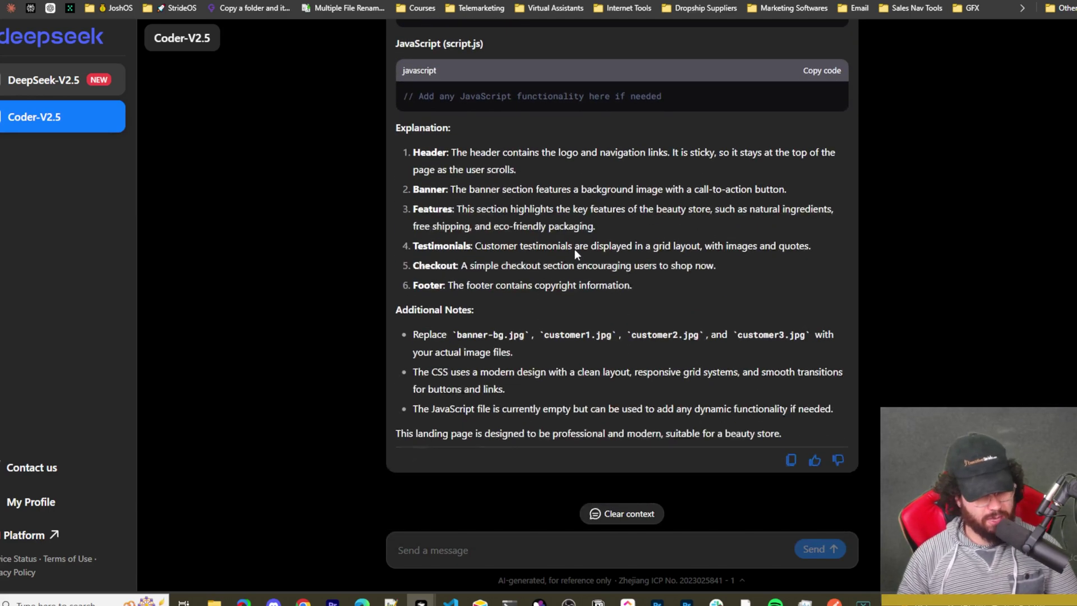
pyautogui.scroll(1, 696, 254)
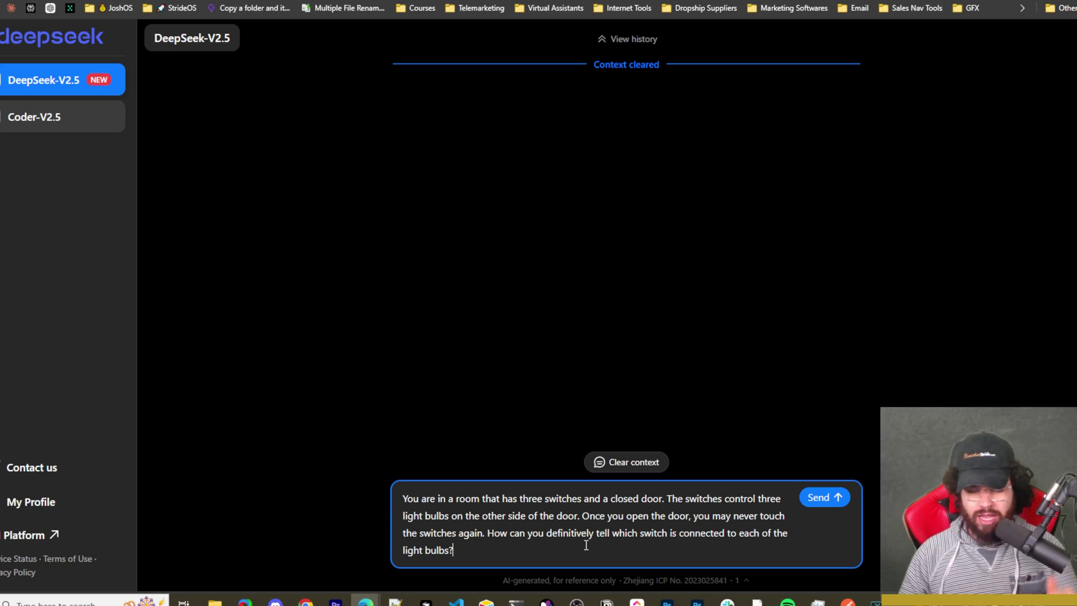
# - Send the three-switches light bulb puzzle and read the first two steps of the answer
pyautogui.press('Return')
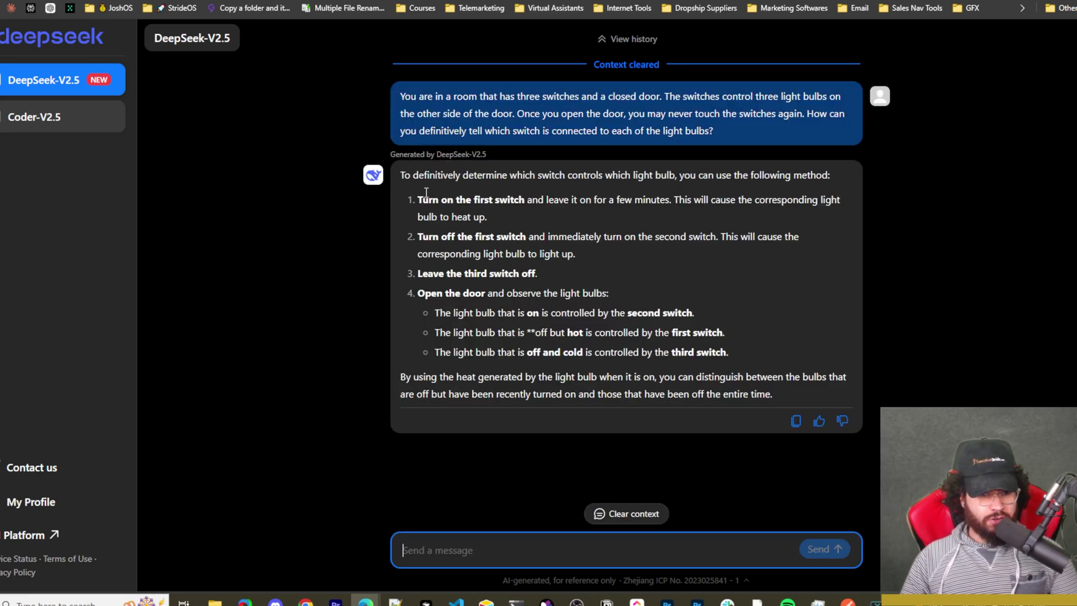
pyautogui.moveTo(493, 199); pyautogui.dragTo(583, 203)
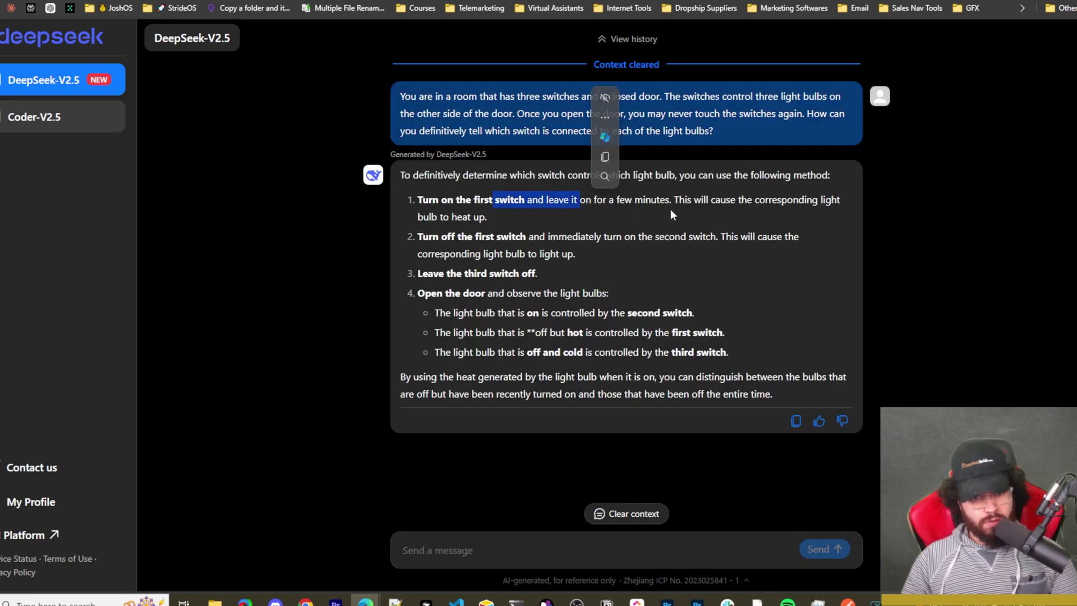
pyautogui.click(457, 242)
pyautogui.moveTo(457, 242); pyautogui.dragTo(518, 240)
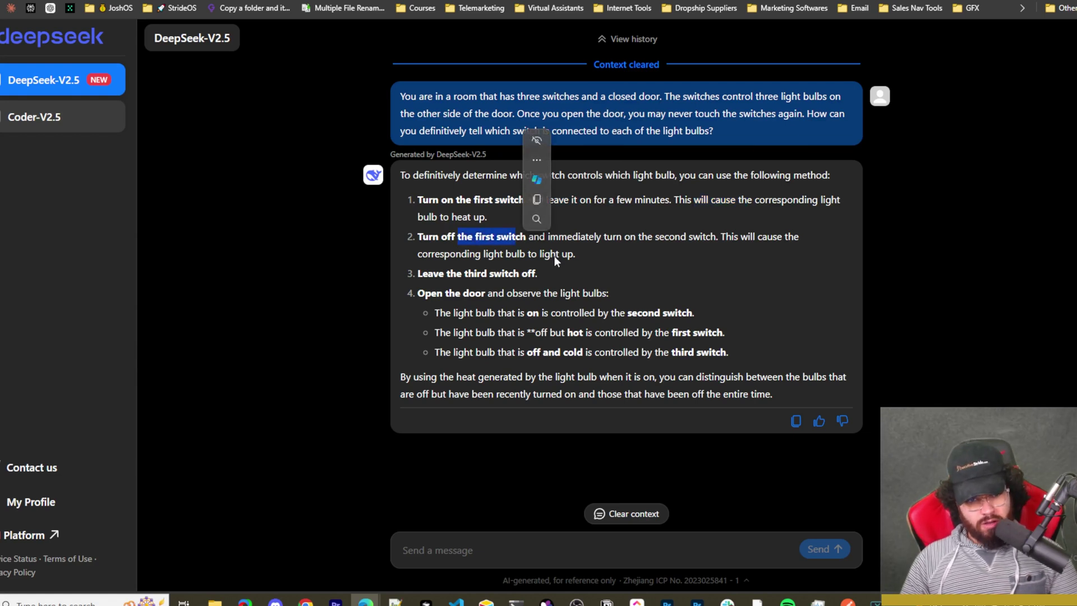
pyautogui.click(549, 247)
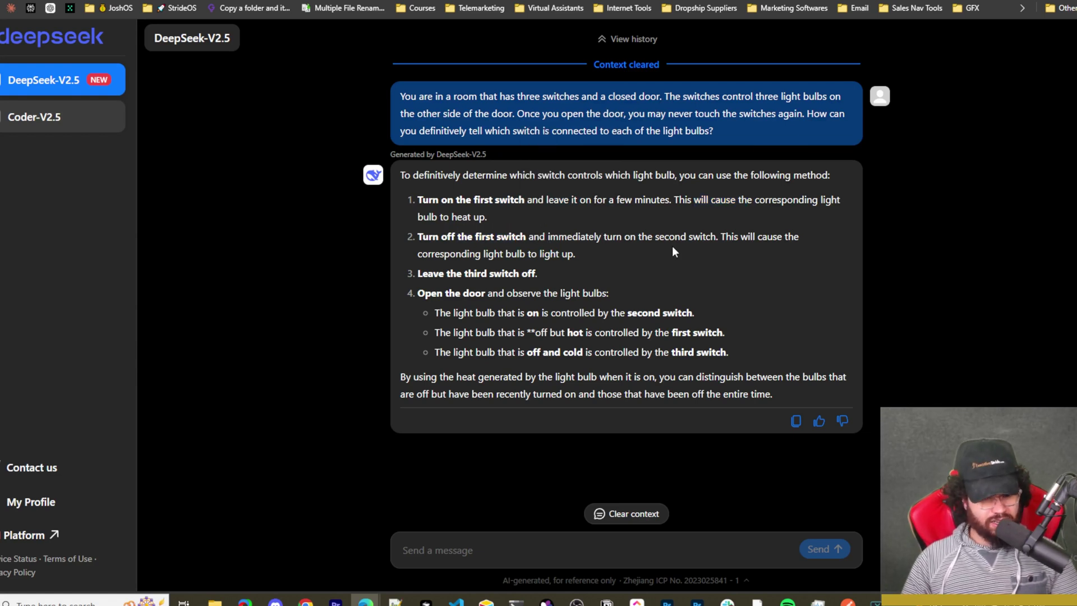
pyautogui.moveTo(527, 253); pyautogui.dragTo(592, 259)
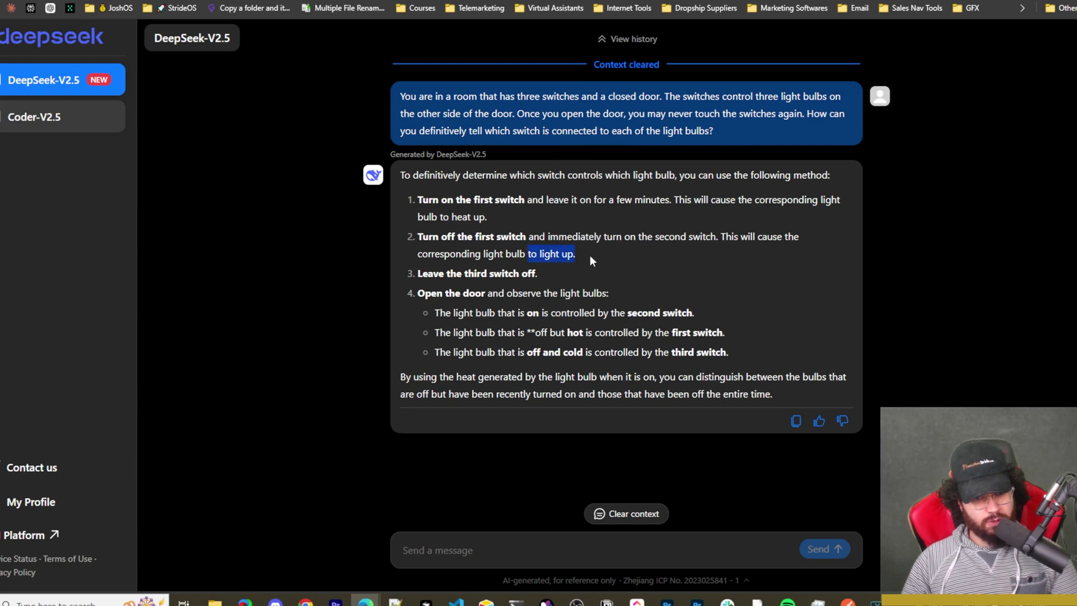
pyautogui.click(552, 276)
# - Read the remaining steps and which bulb matches each switch
pyautogui.moveTo(433, 273); pyautogui.dragTo(550, 281)
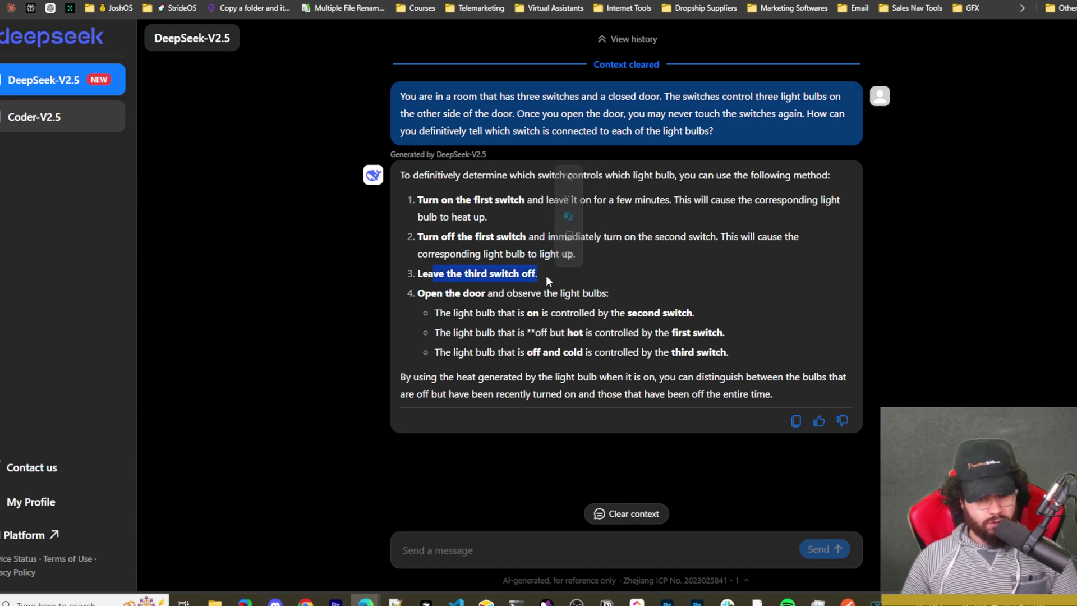
pyautogui.moveTo(449, 293); pyautogui.dragTo(574, 313)
pyautogui.click(572, 303)
pyautogui.moveTo(434, 312); pyautogui.dragTo(724, 337)
pyautogui.moveTo(498, 353); pyautogui.dragTo(565, 359)
pyautogui.click(623, 361)
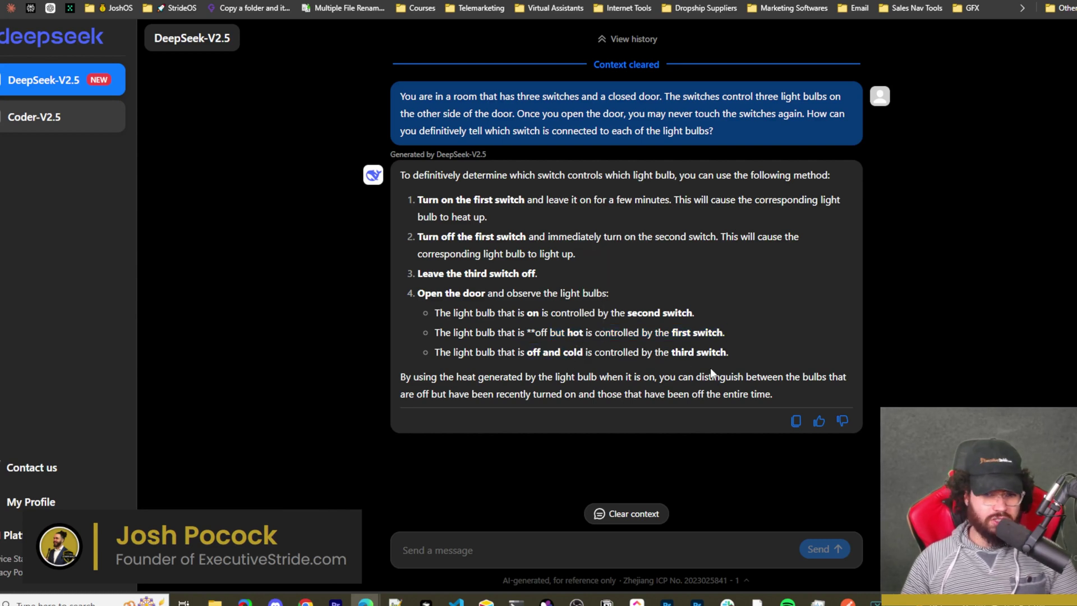
# - Paste and send the campsite bear riddle, then read the one-word answer sentence
pyautogui.click(608, 553)
pyautogui.write('I left my campsite and hiked south for 3 miles. Then I turned east and hiked for 3 miles. I then turned north and hiked for 3 miles, at which time I came upon a bear inside my tent eating my food! What color was the bear?')
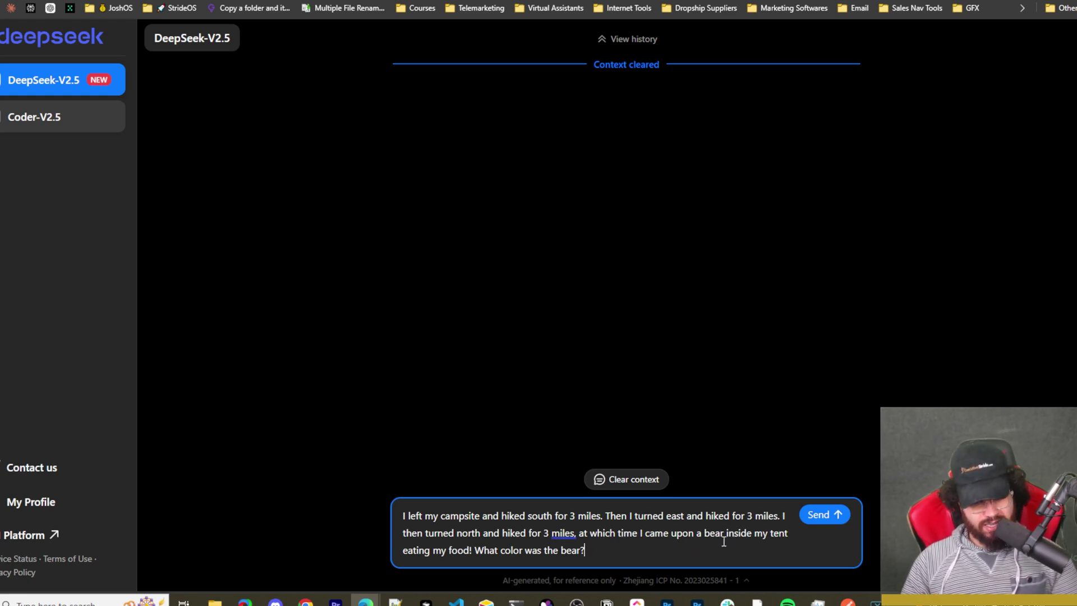
pyautogui.click(823, 515)
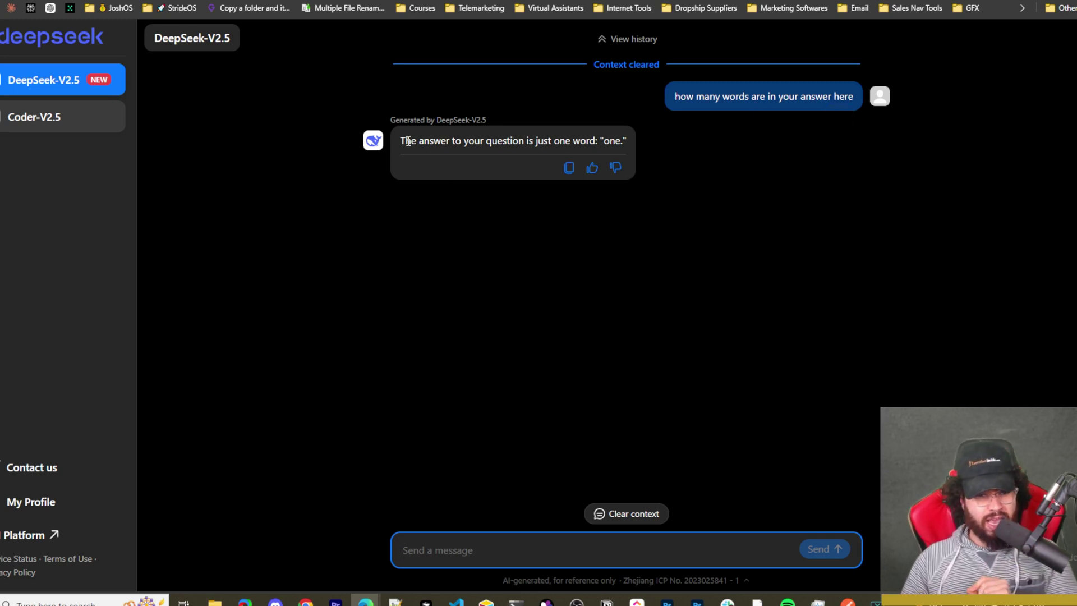
pyautogui.moveTo(408, 140); pyautogui.dragTo(523, 143)
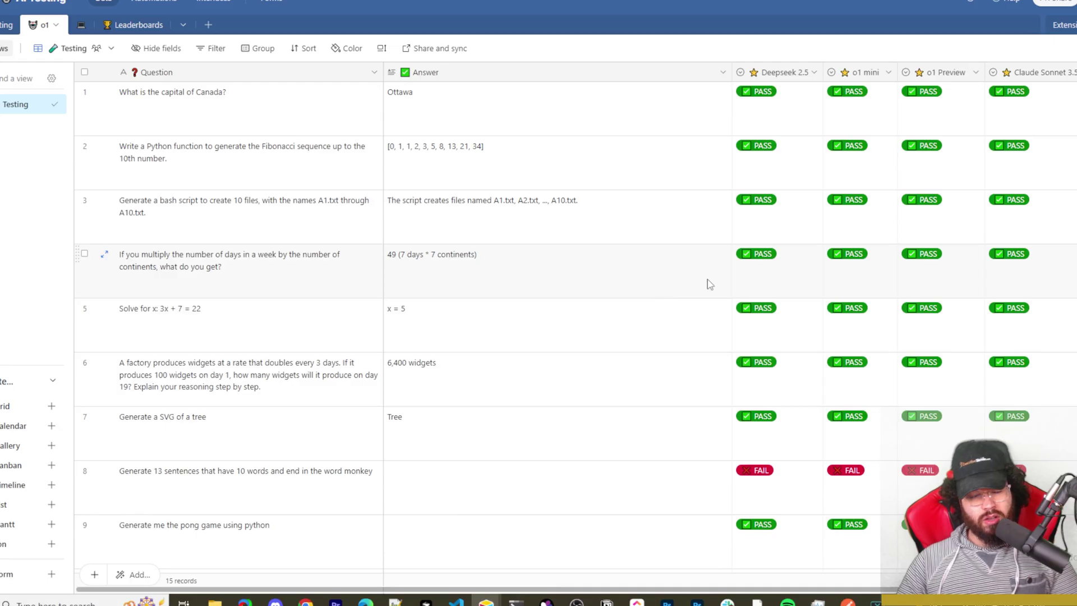
pyautogui.scroll(-6, 709, 283)
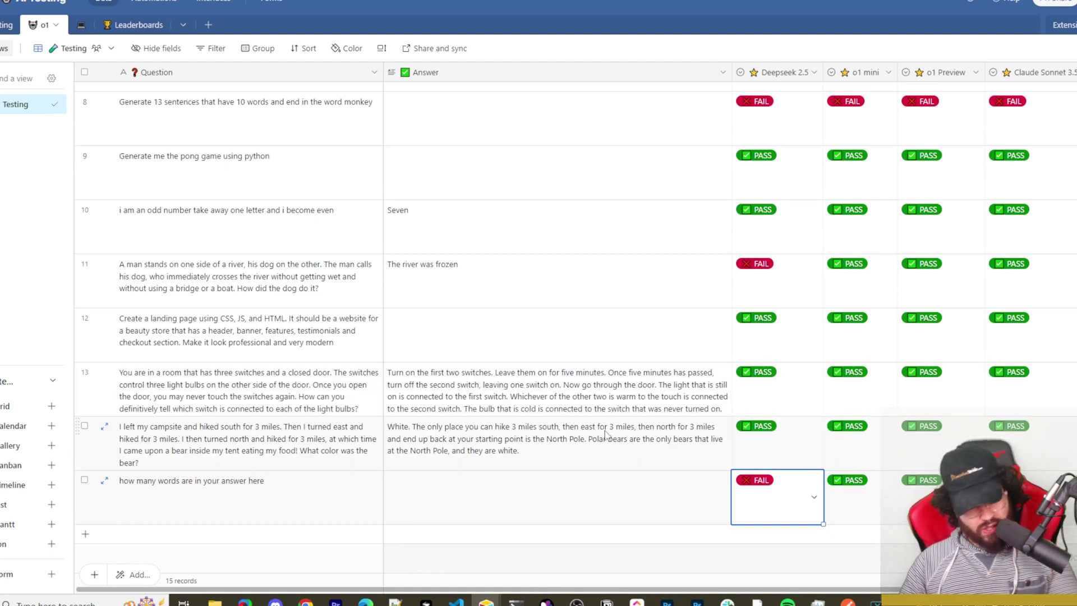
pyautogui.scroll(5, 505, 387)
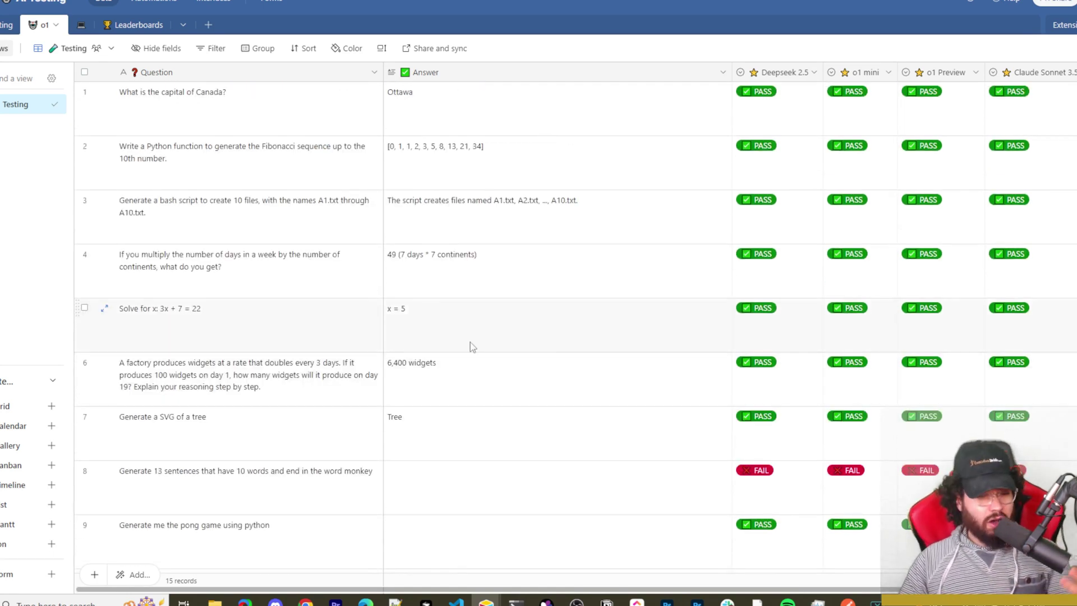
pyautogui.scroll(-1, 583, 373)
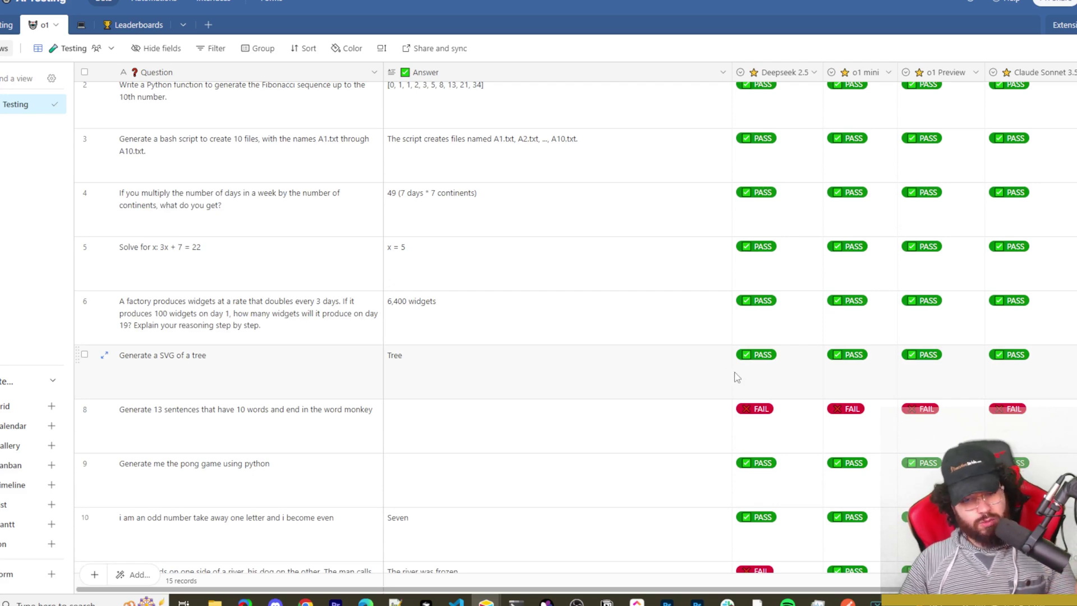
pyautogui.scroll(-6, 617, 387)
pyautogui.scroll(8, 673, 387)
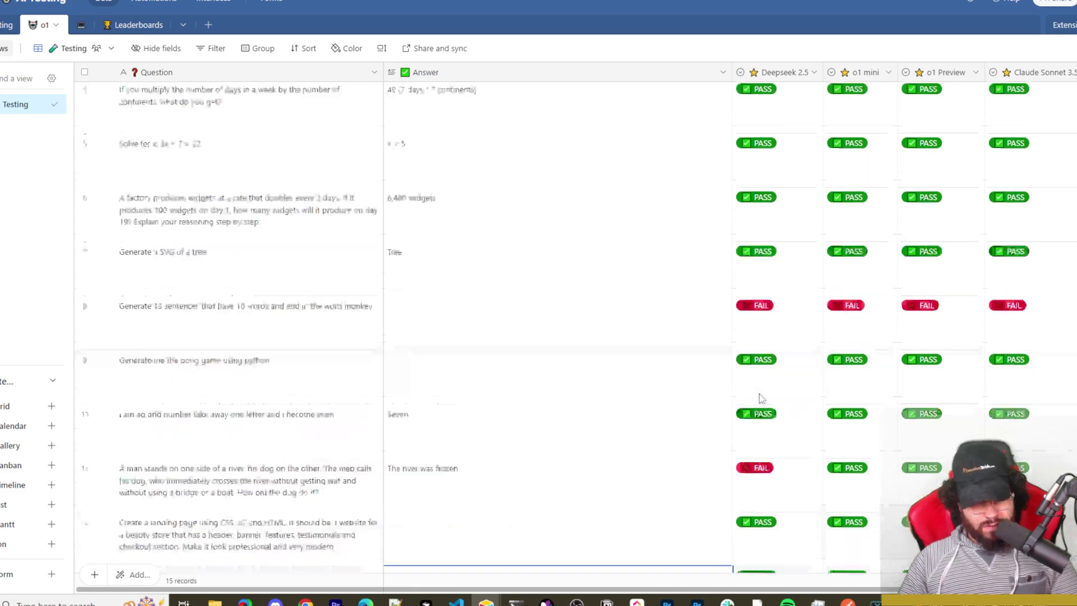
pyautogui.scroll(-6, 760, 362)
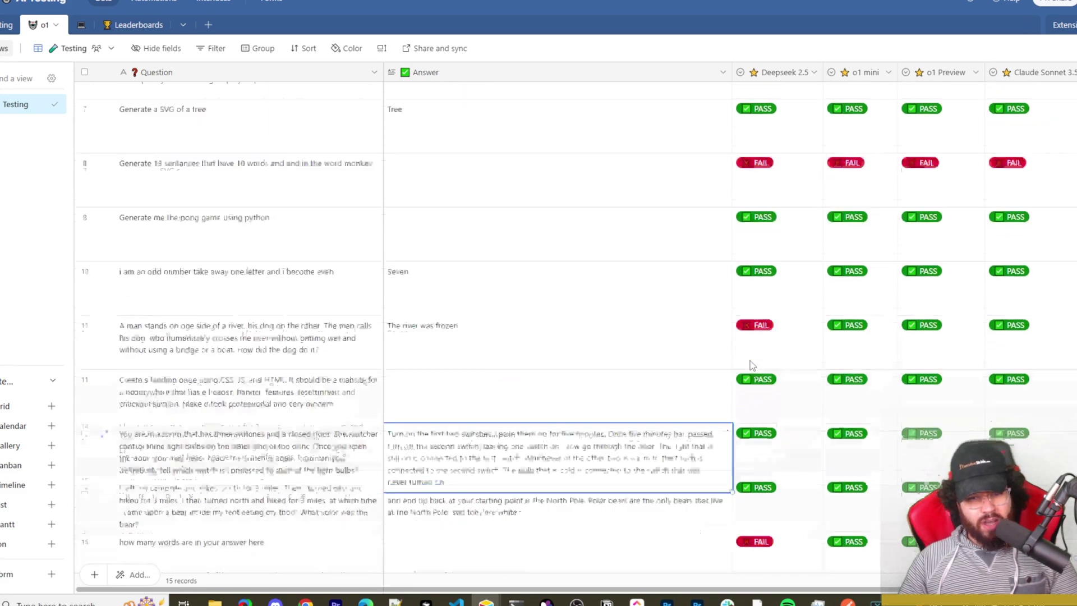
pyautogui.scroll(3, 796, 242)
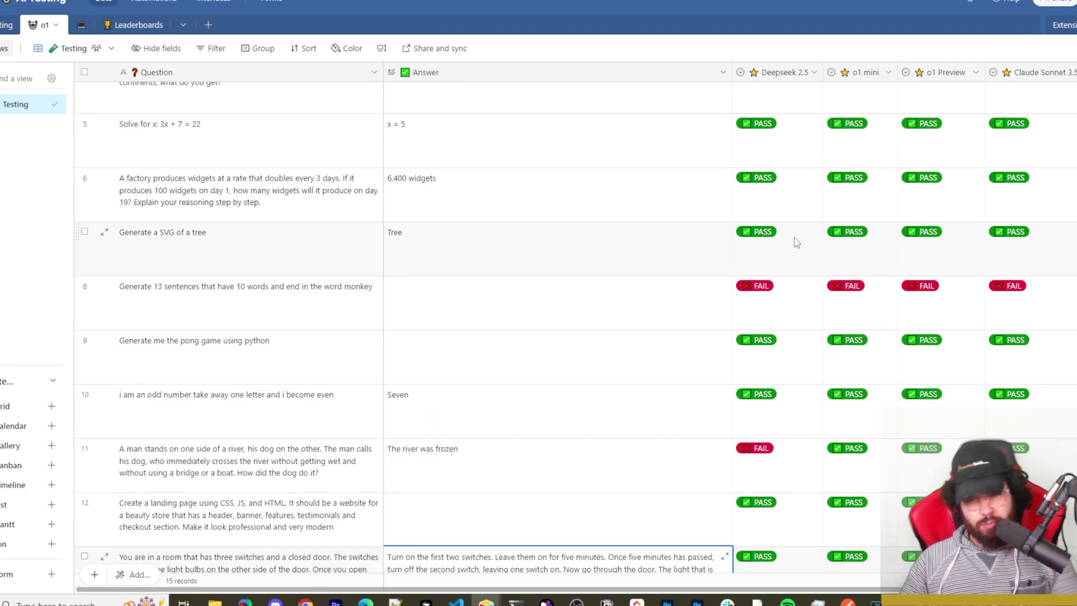
pyautogui.scroll(-1, 865, 256)
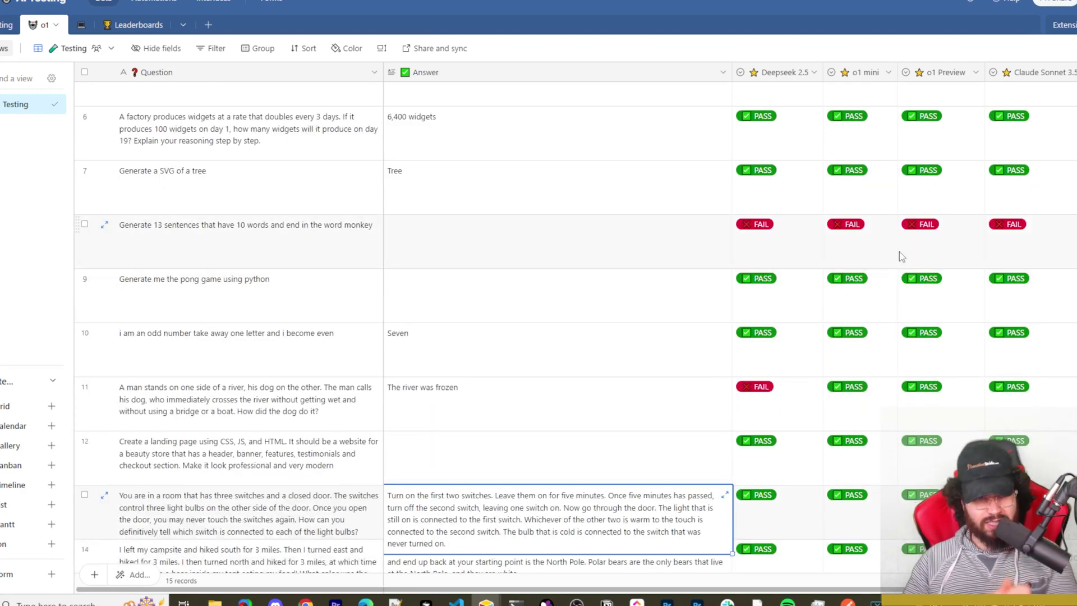
pyautogui.scroll(-2, 897, 257)
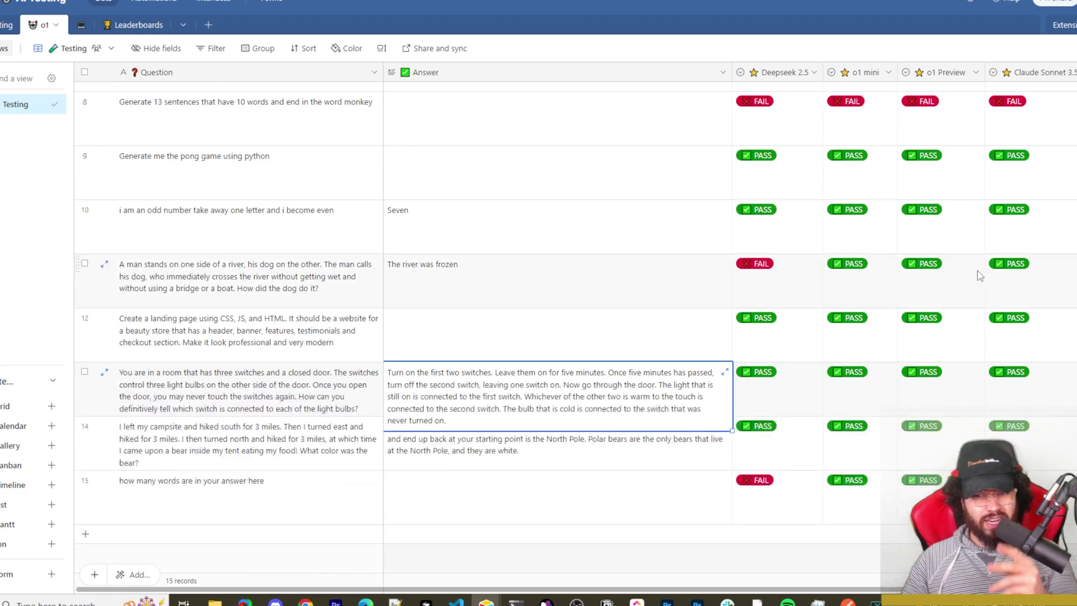
pyautogui.scroll(2, 959, 274)
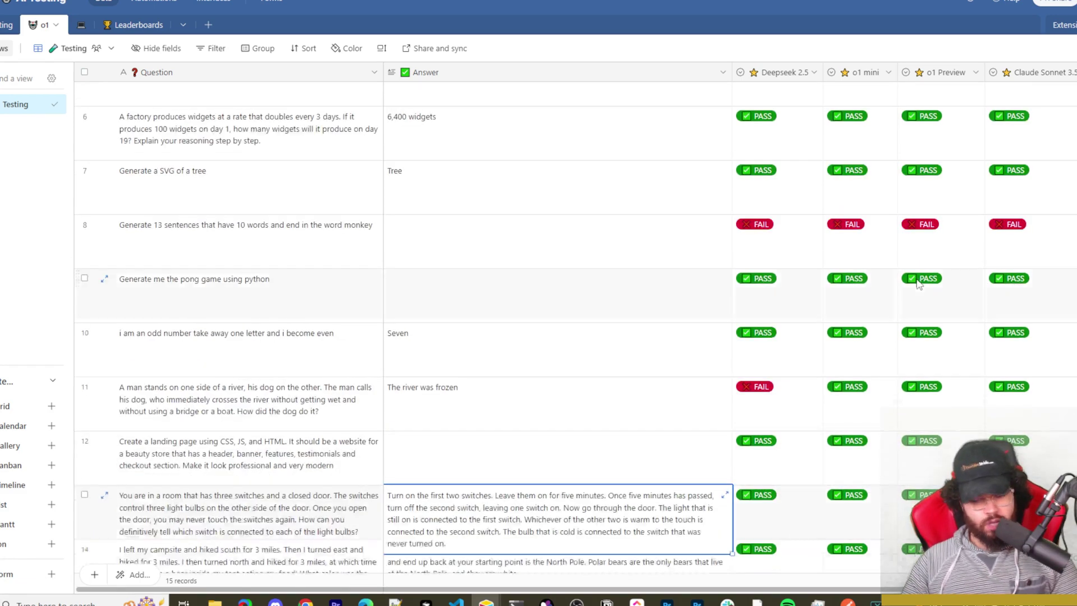